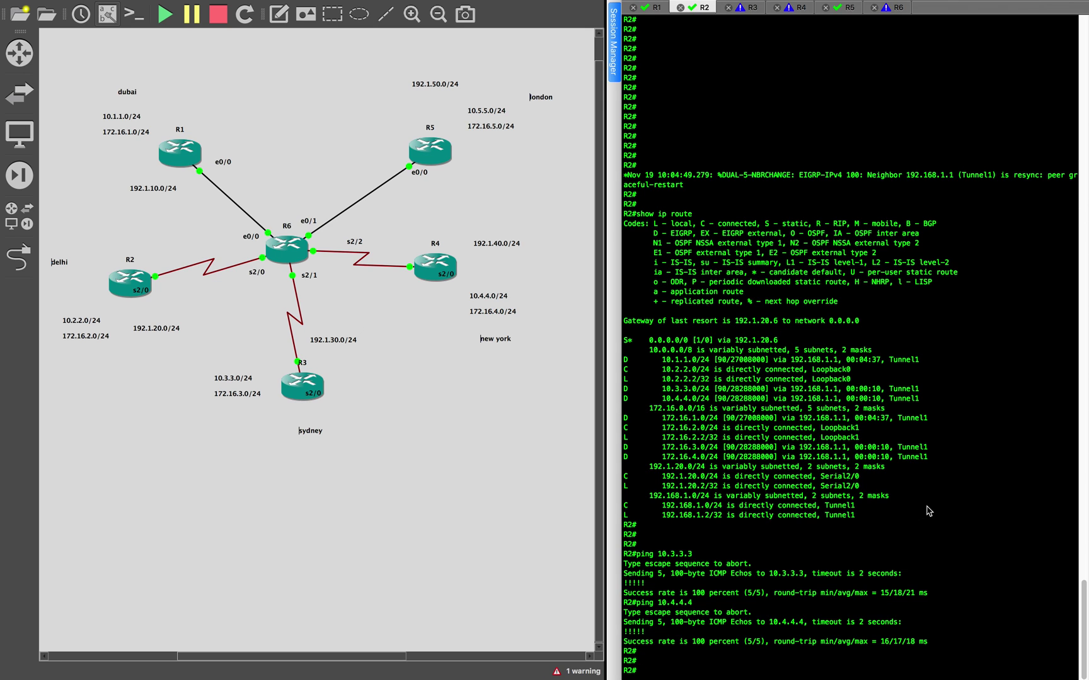
Clear the earlier output from R2's console.
key("Return")
key("Return")
key("Return")
key("Return")
key("Return")
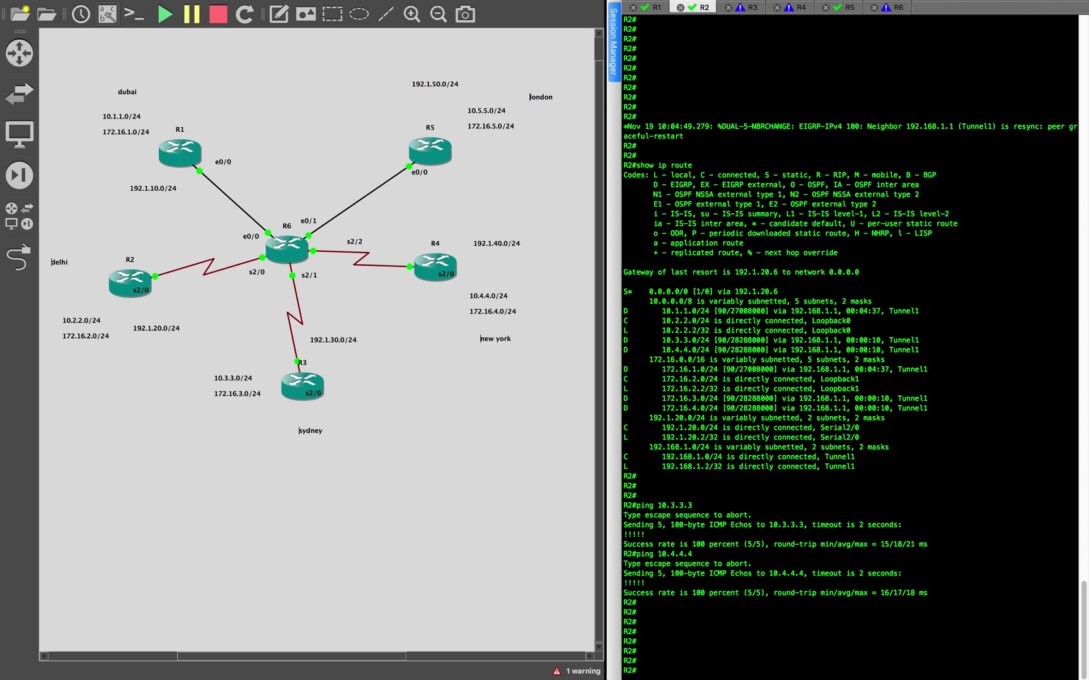
left_click(133, 8)
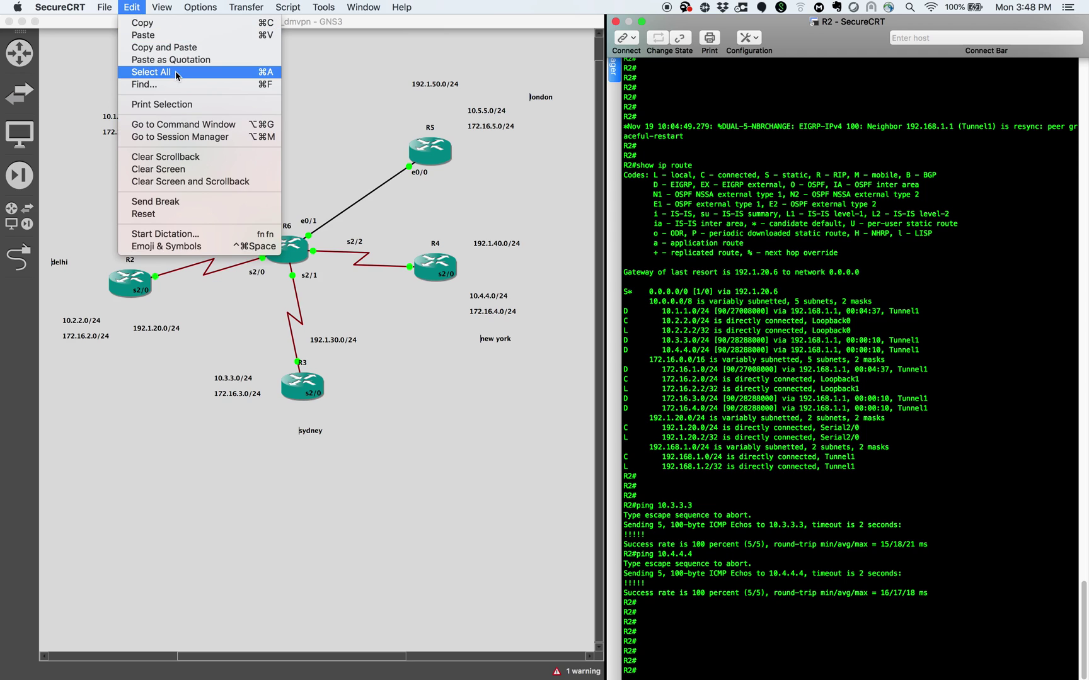
left_click(171, 175)
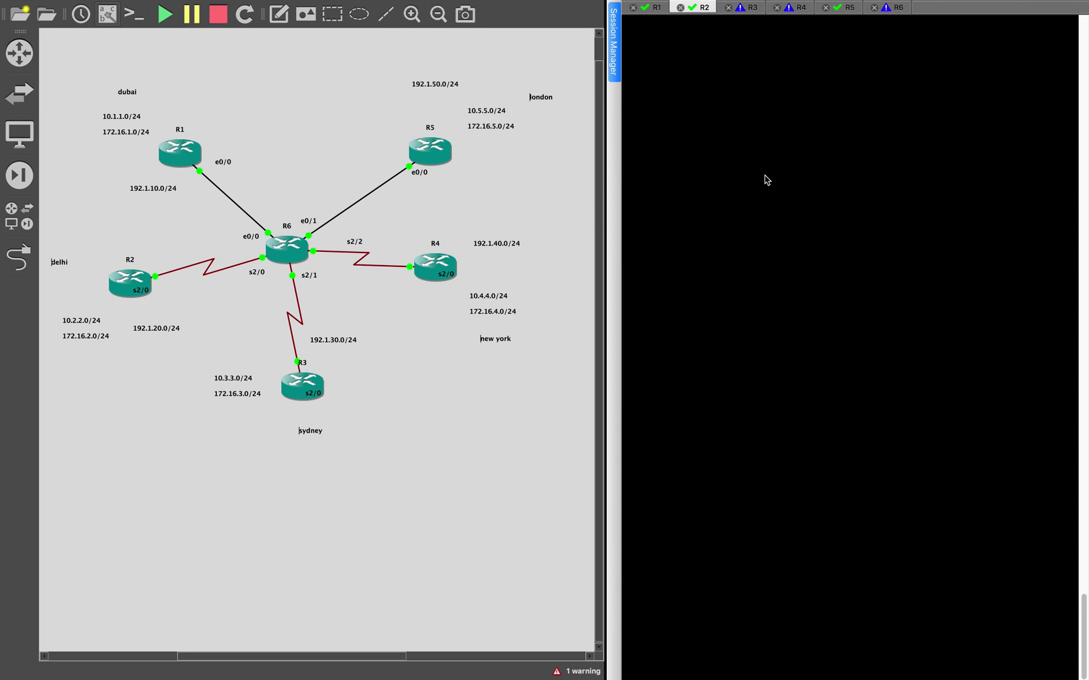
Run show ip route on R2, page to the end, and inspect the next hops of the EIGRP routes.
key("Return")
key("Return")
key("Return")
type("show ip route")
key("Return")
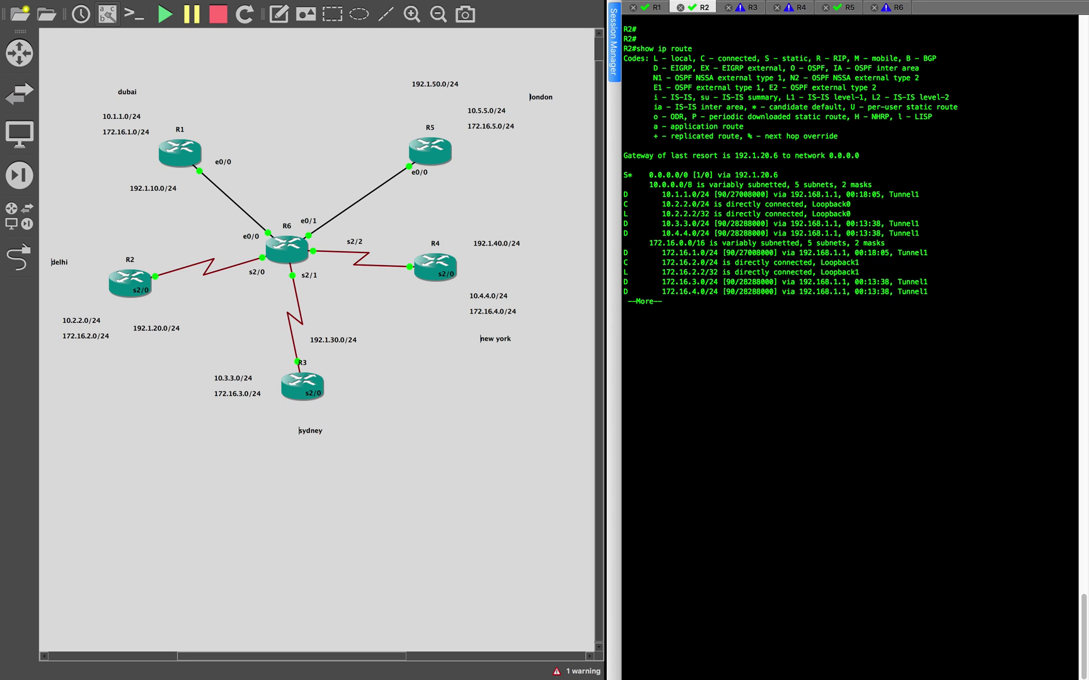
key("Return")
key("Return")
key("Return")
key("Return")
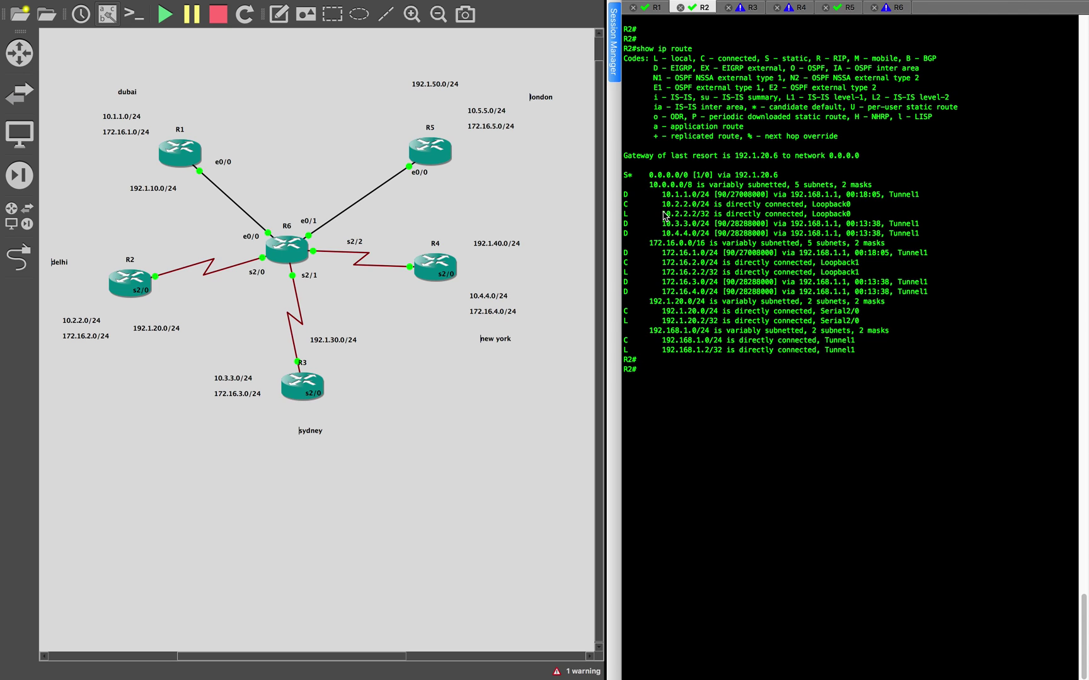
left_click_drag(791, 196, 846, 253)
left_click_drag(795, 282, 847, 294)
Trace the route from R2 to 10.4.4.4 and examine each hop along the path.
left_click(822, 372)
type("trace 10.4.4.4")
key("Return")
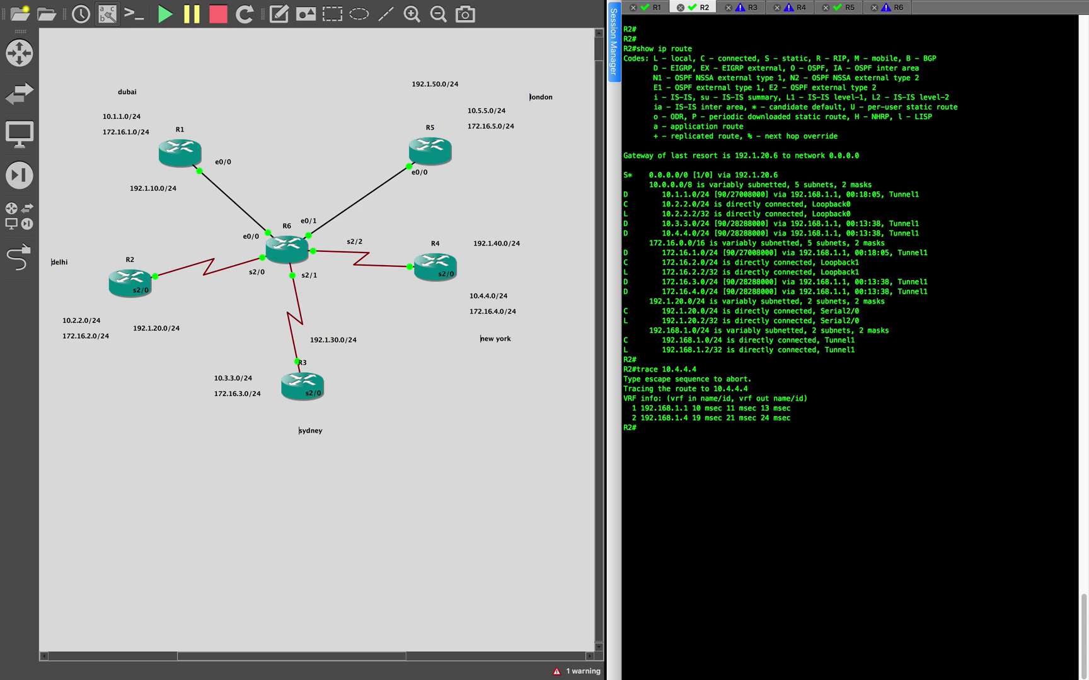
left_click(642, 410)
left_click_drag(642, 410, 705, 419)
left_click(689, 428)
mouse_move(640, 418)
left_mouse_down()
mouse_move(704, 418)
mouse_move(691, 418)
left_mouse_up()
left_click(698, 442)
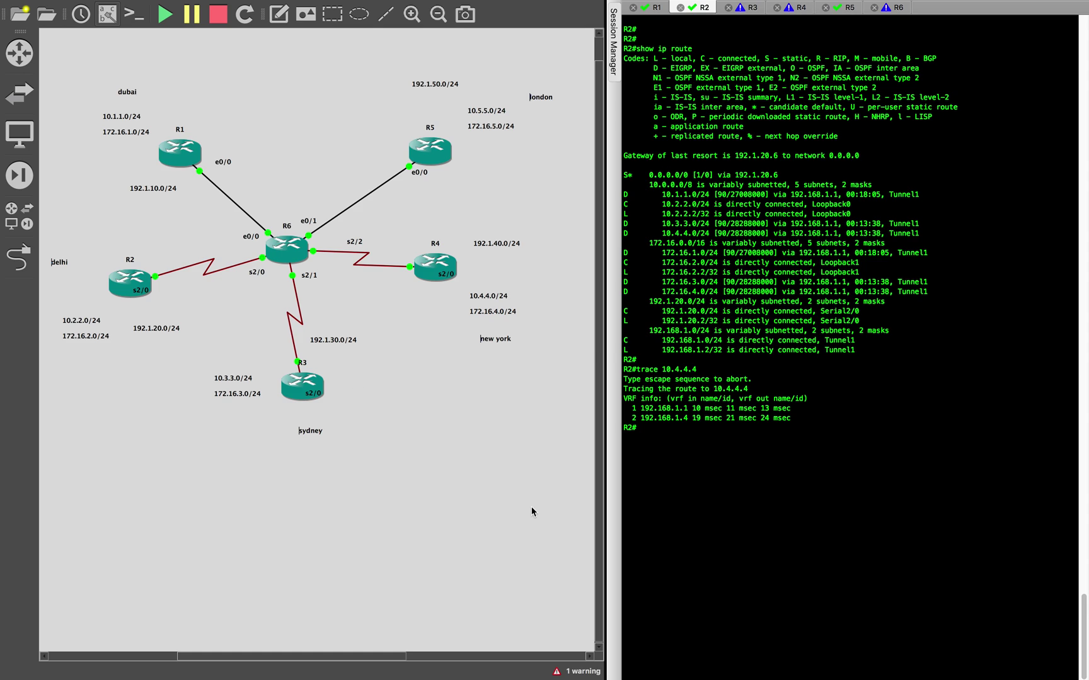
left_click(719, 532)
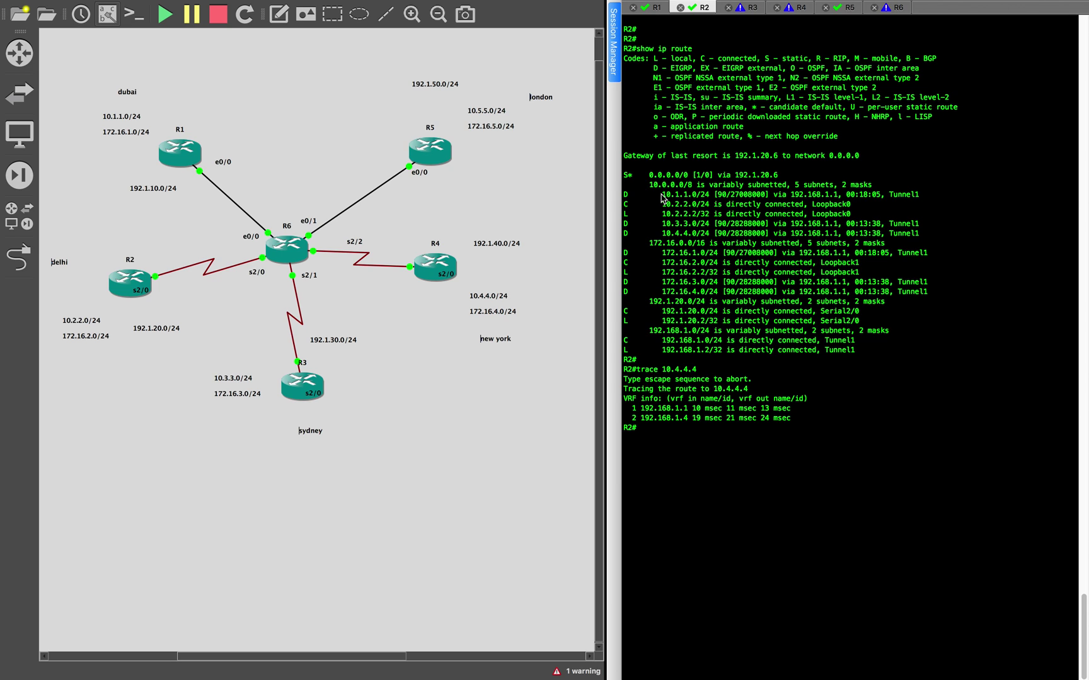
Compare the next-hop addresses of R2's EIGRP routes with R2's and R1's networks in the topology diagram.
left_click_drag(663, 198, 827, 229)
left_click(827, 229)
left_click_drag(787, 194, 847, 201)
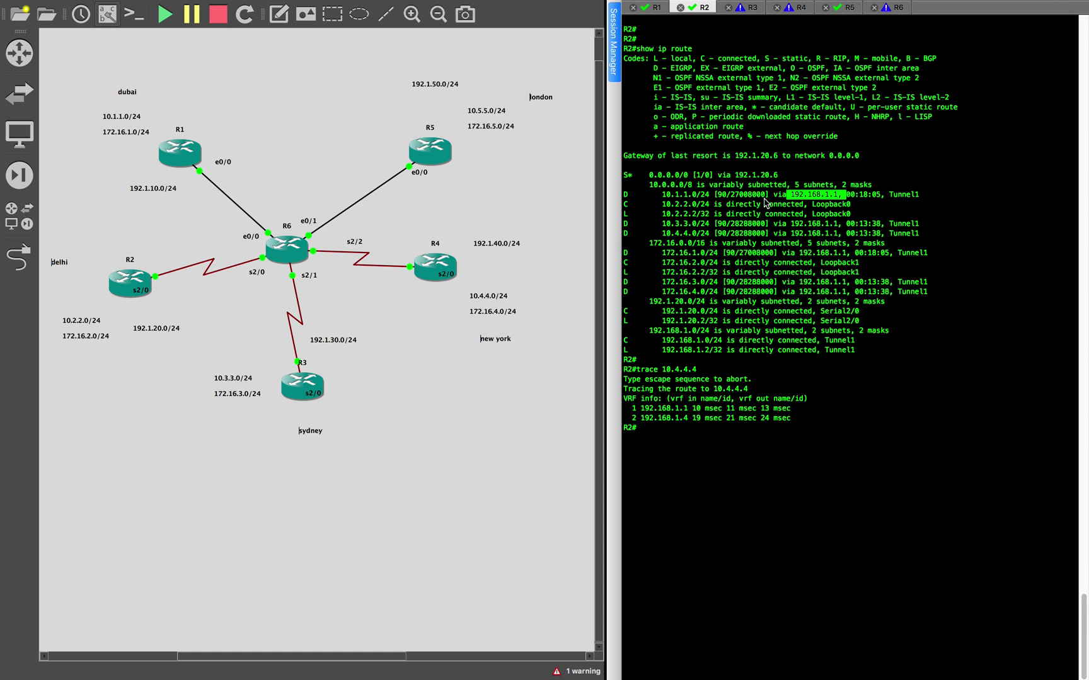
left_click(90, 285)
left_click(140, 291)
left_click(74, 311)
left_click(74, 324)
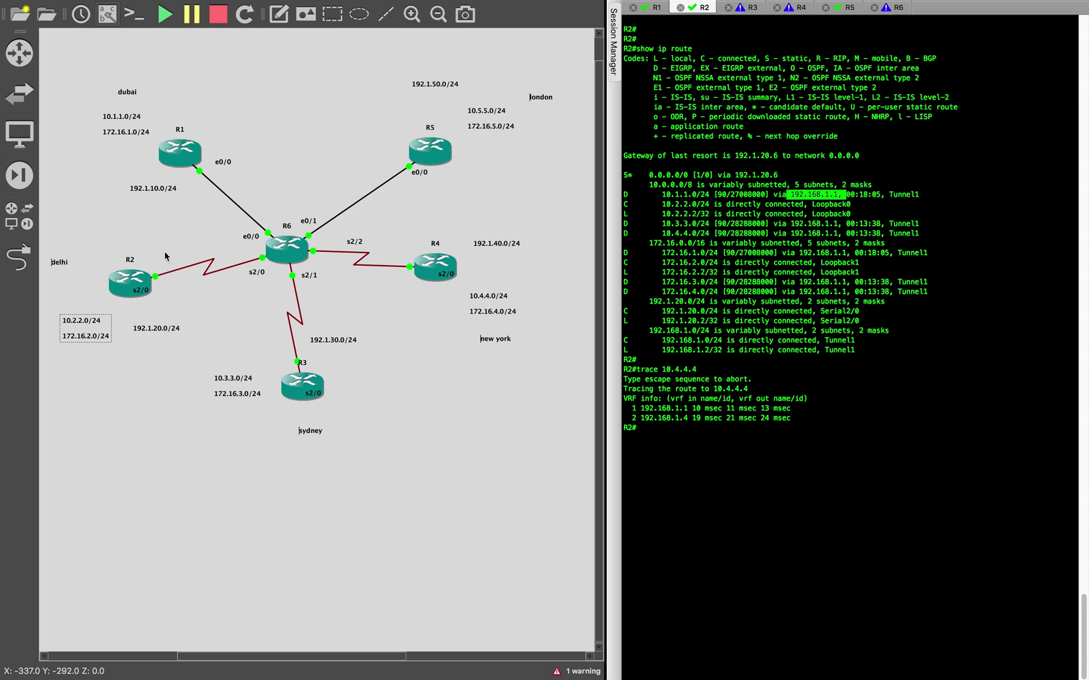
left_click_drag(75, 328, 75, 329)
left_click(93, 332)
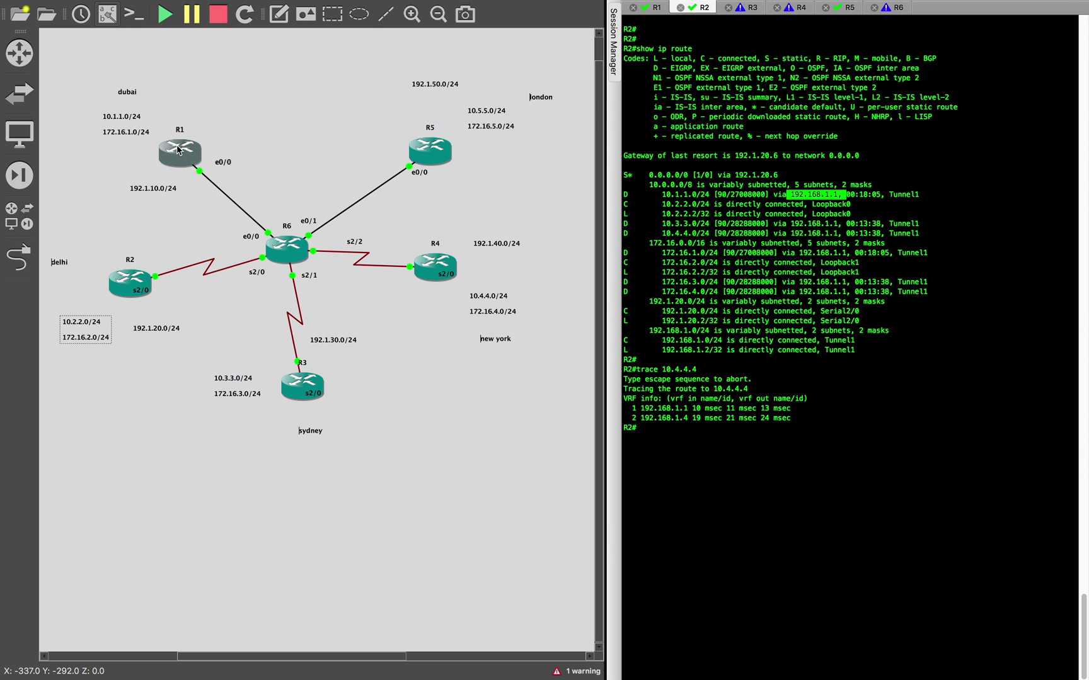
left_click(222, 113)
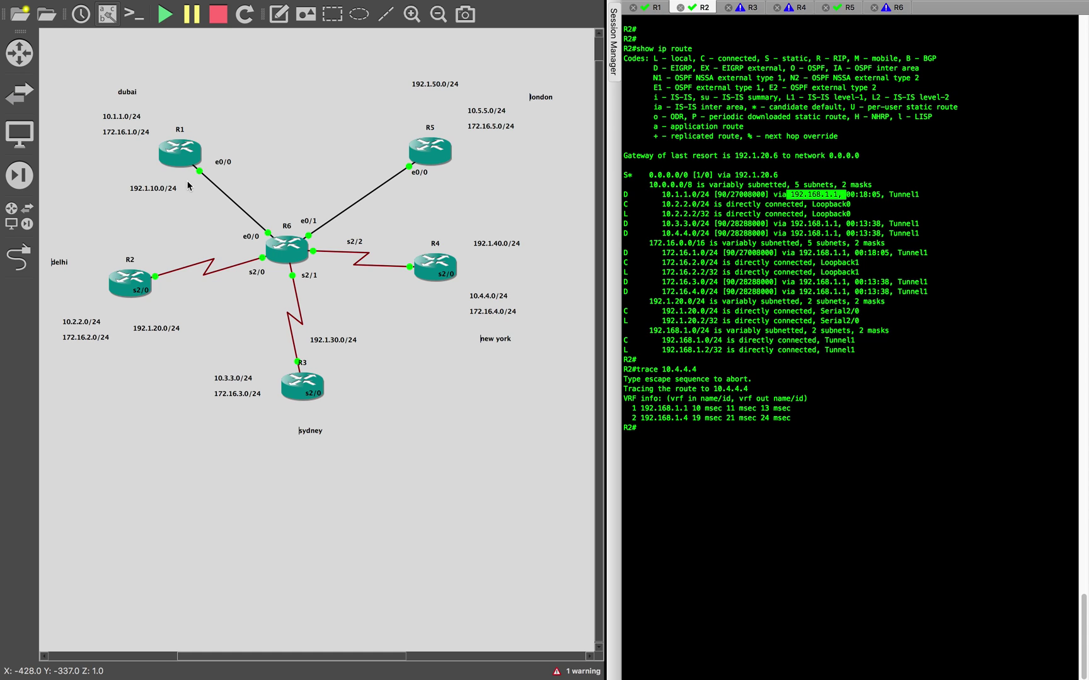
left_click(798, 216)
left_click_drag(792, 195, 847, 229)
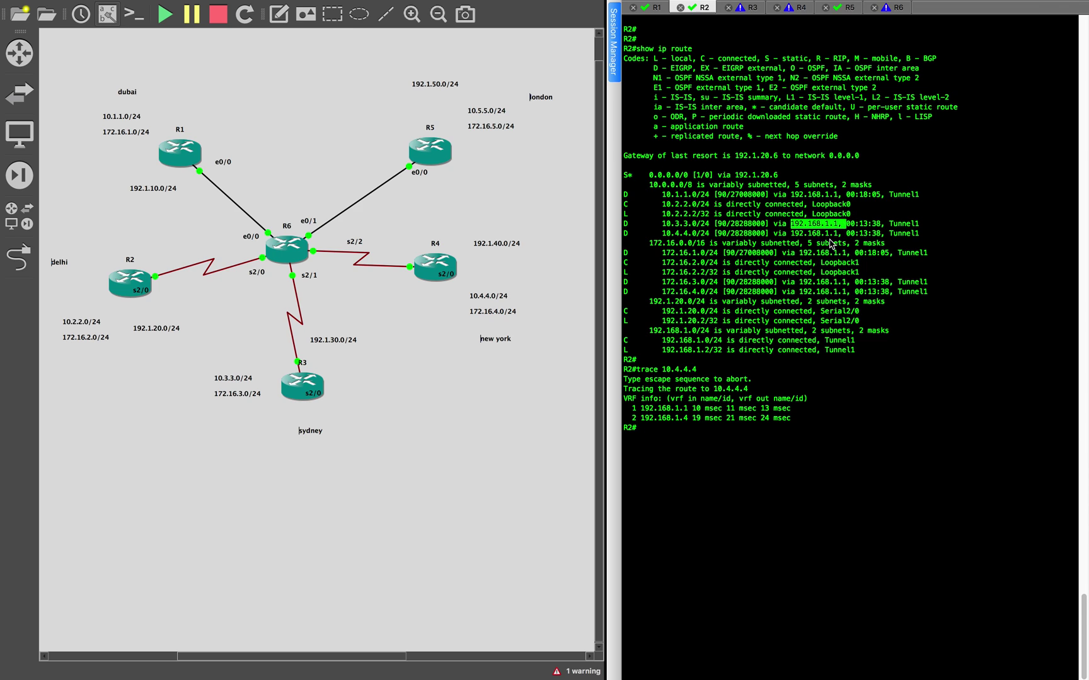
left_click(729, 444)
key("Return")
key("Return")
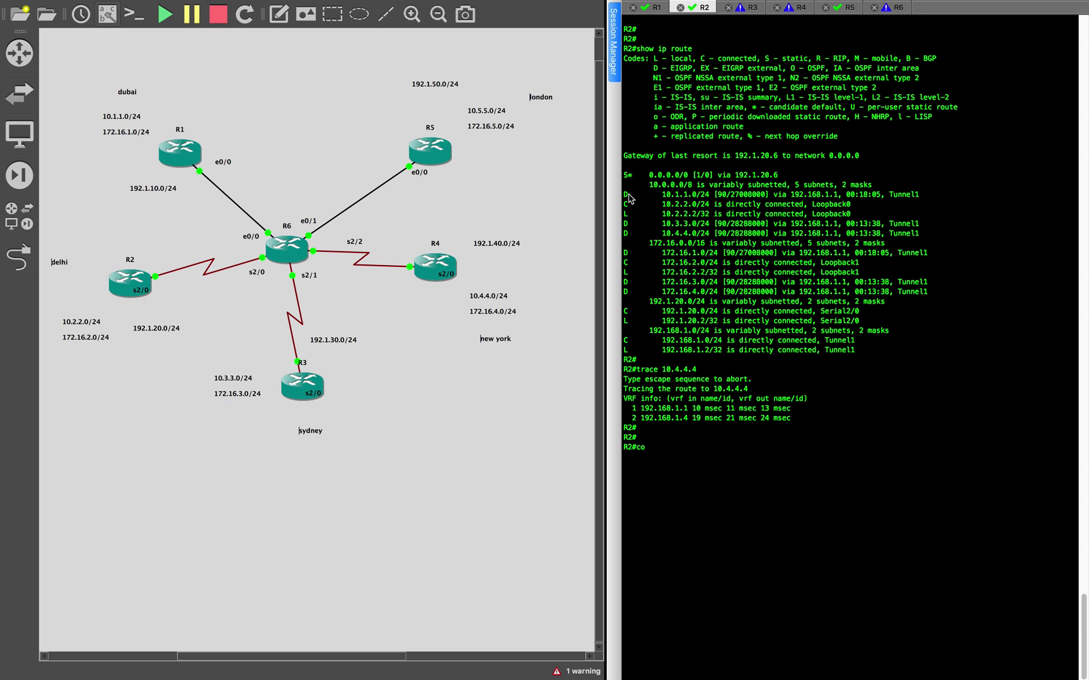
Switch to R1's console and exit interface configuration mode to global configuration.
left_click(653, 8)
key("Return")
key("Return")
key("Return")
type("exit")
key("Return")
key("Return")
key("Return")
key("Return")
Disable next-hop-self for EIGRP 100 on R1's tunnel 1 interface with no ip next-hop-self eigrp 100.
type("int tunnel")
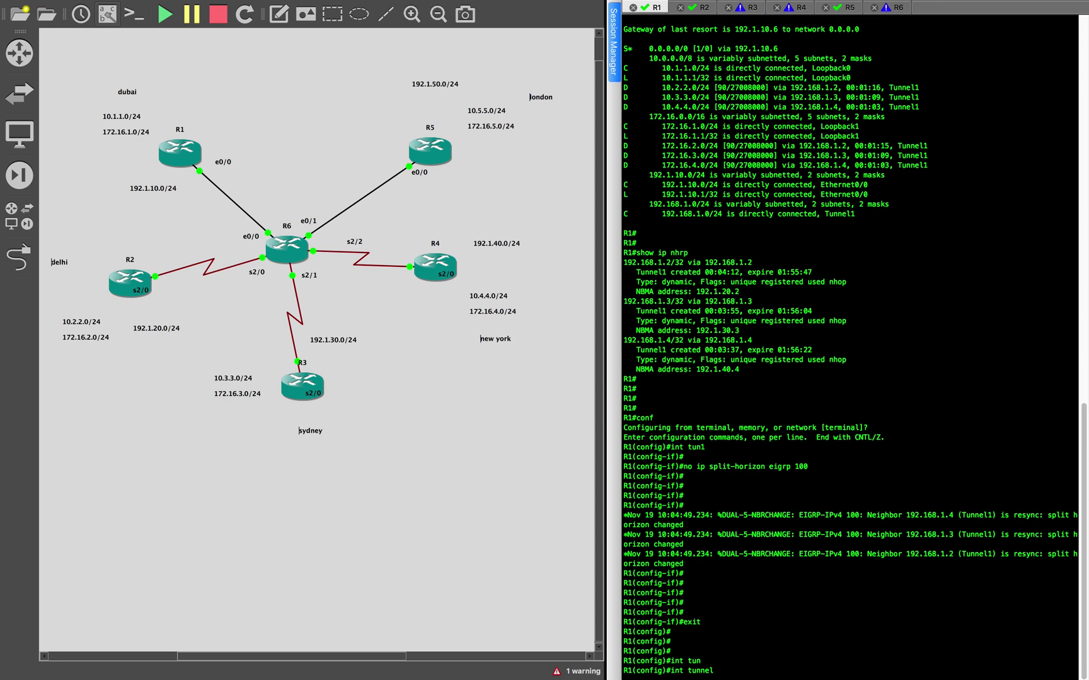
type(" 1")
key("Return")
type("no ip n")
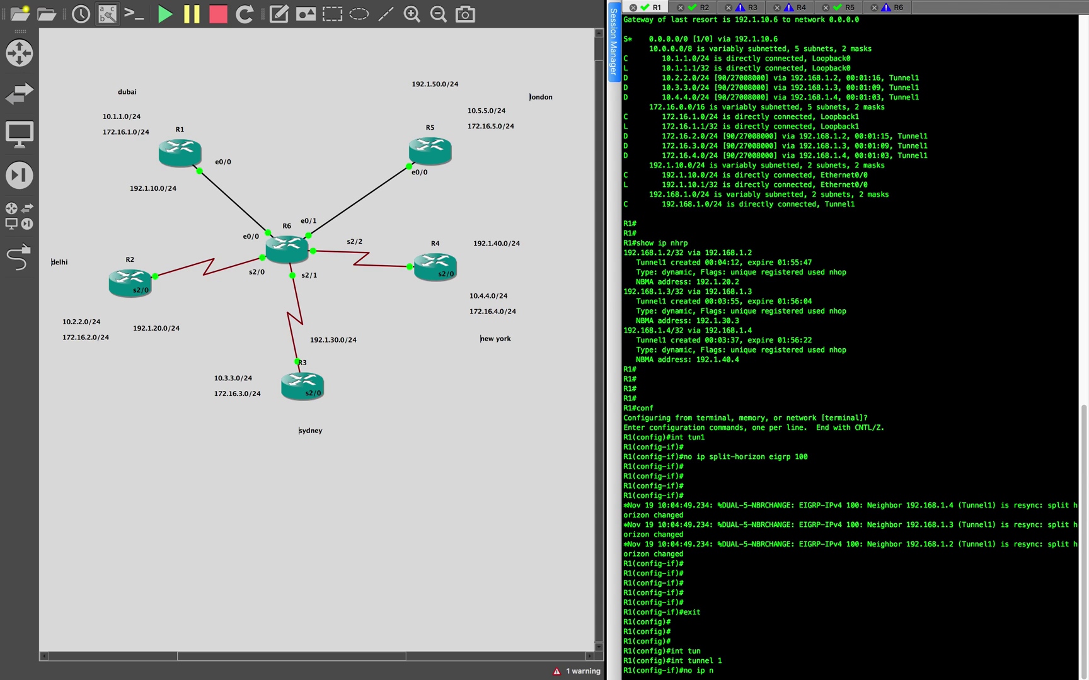
type("ext-")
key("Tab")
type("eigrp 100")
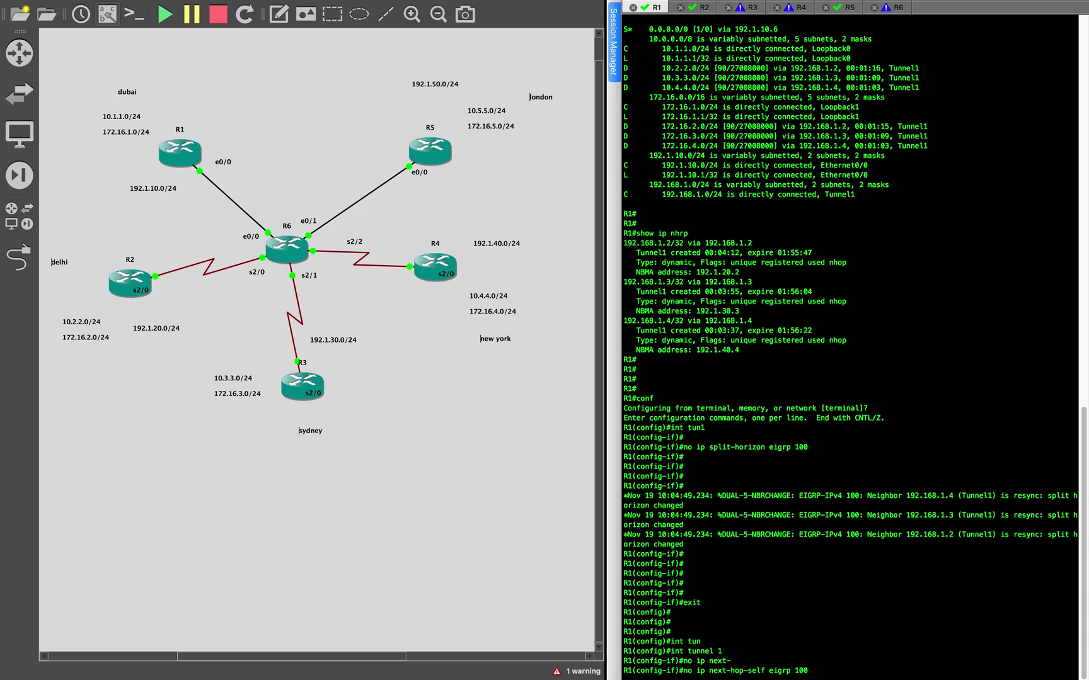
key("Return")
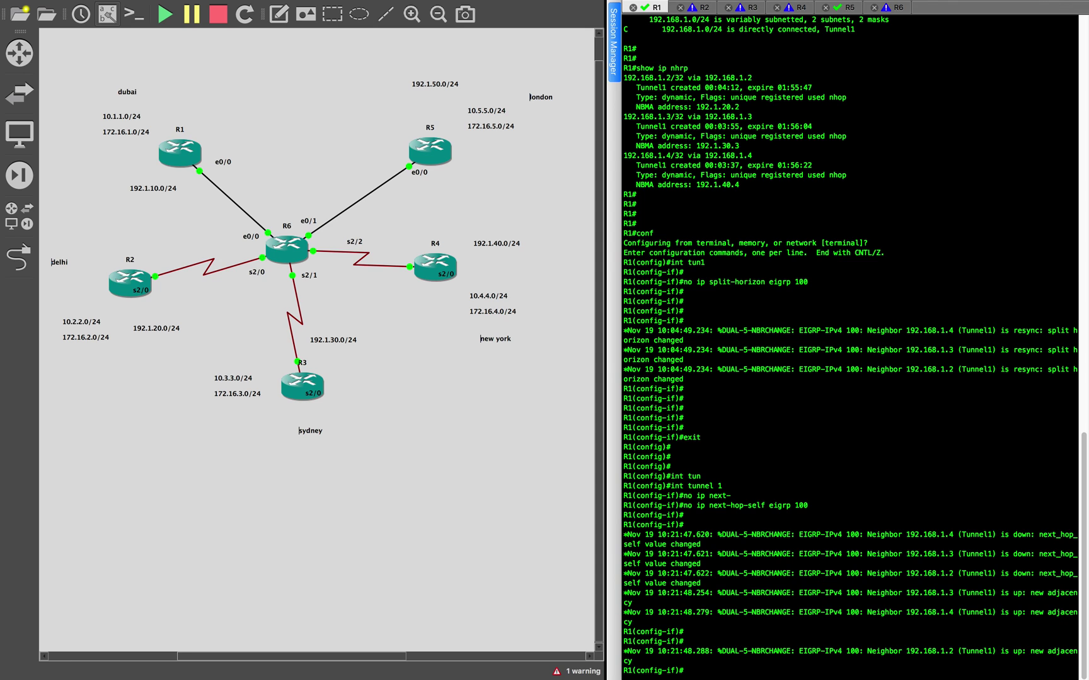
Return to R2's console and display its routing table again with show ip route.
left_click(702, 7)
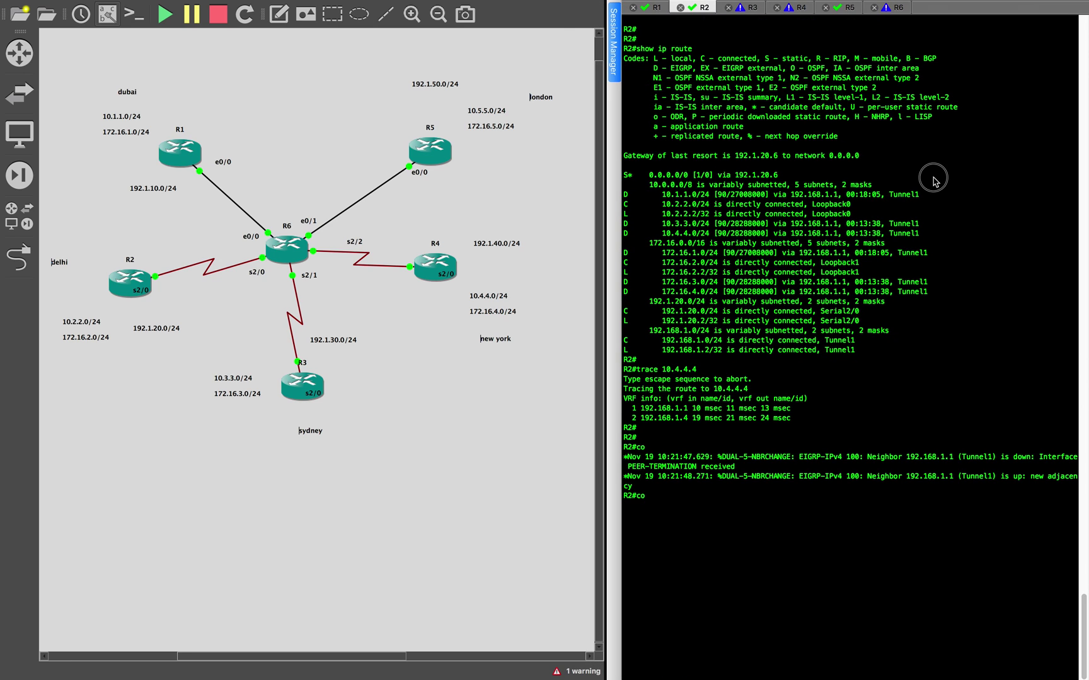
key("Return")
key("Return")
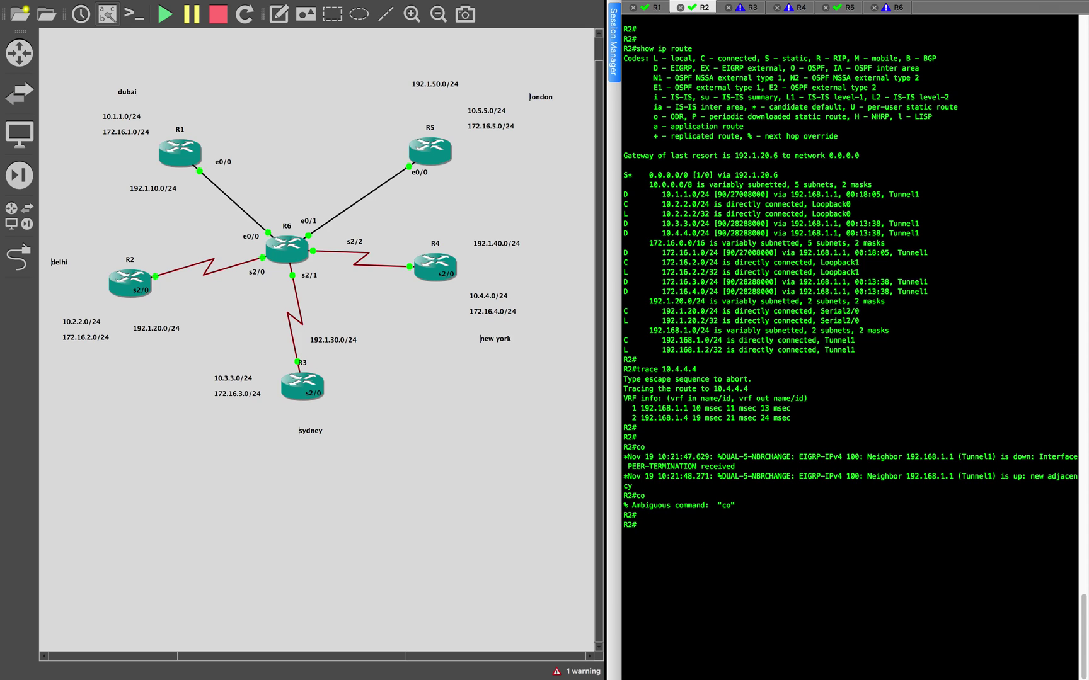
key("Up")
key("Up")
key("Up")
key("Return")
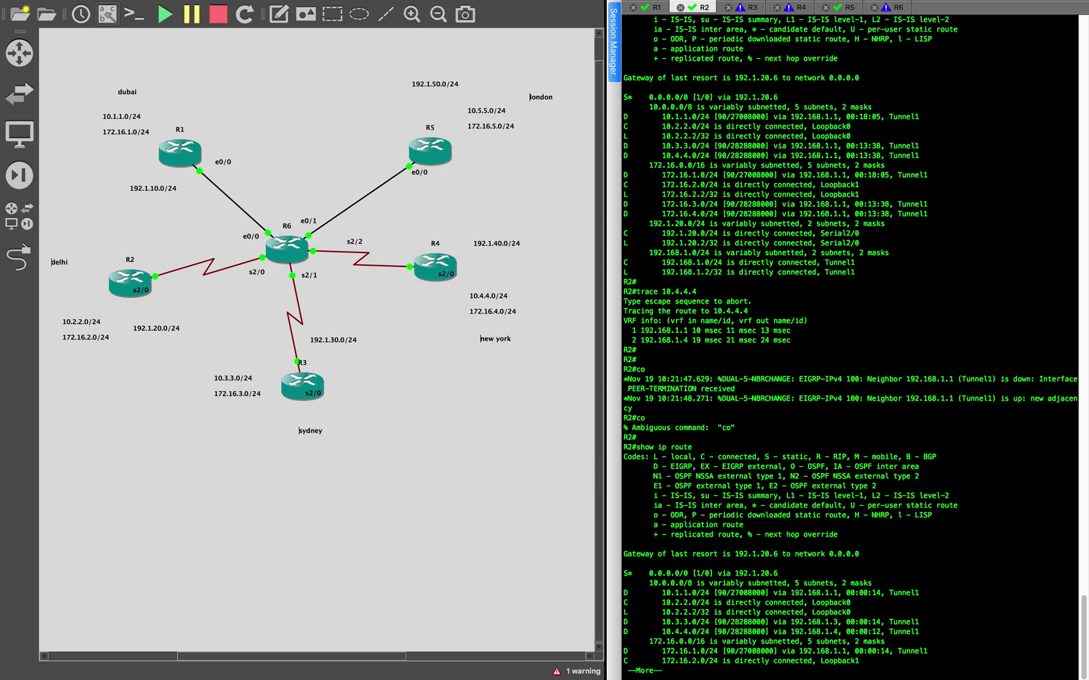
key("Return")
key("Return")
key("Return")
key("Return")
key("Return")
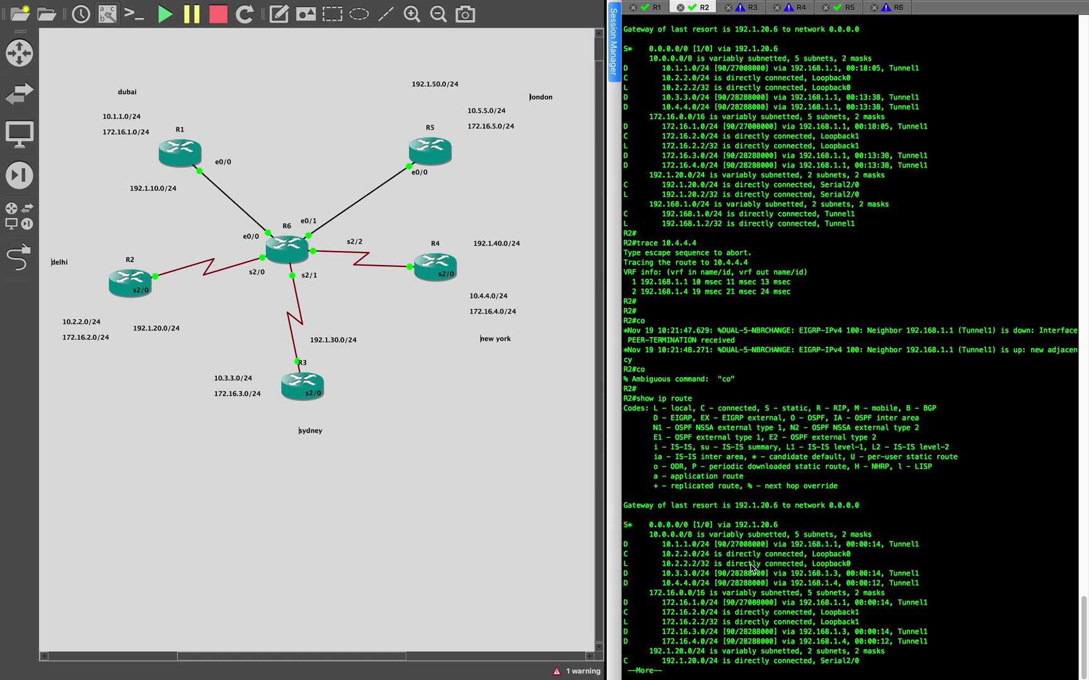
Compare the next hops for 10.3.3.0/24 and 10.4.4.0/24 with the earlier table, and page through the rest of the listing.
left_click_drag(660, 564, 936, 576)
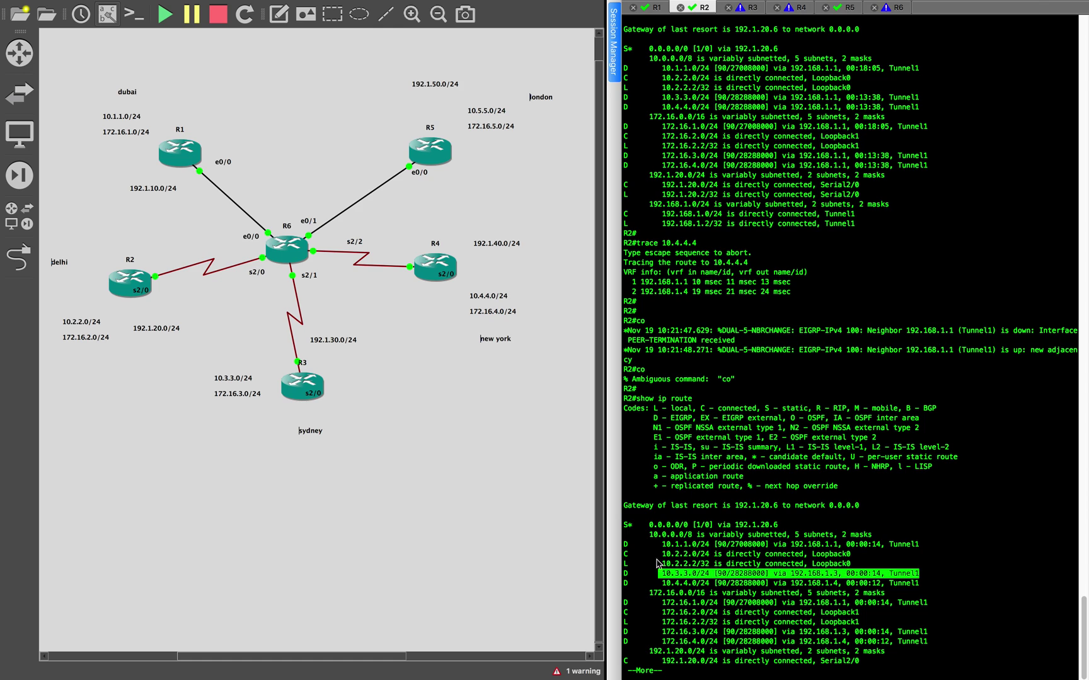
left_click(817, 601)
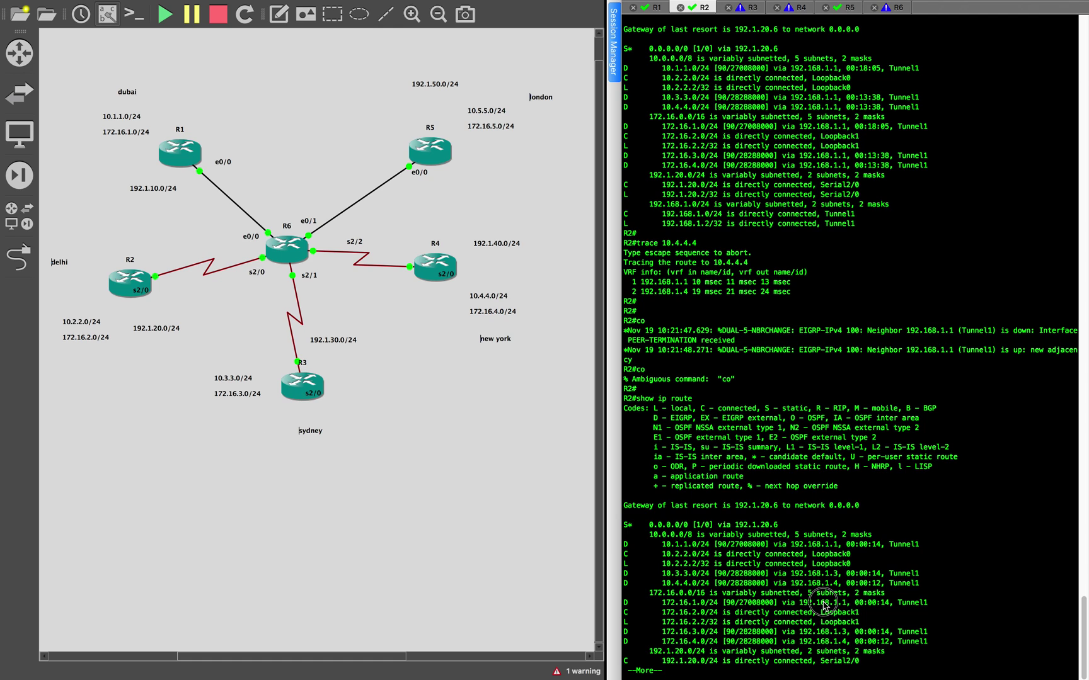
left_click_drag(781, 585, 844, 583)
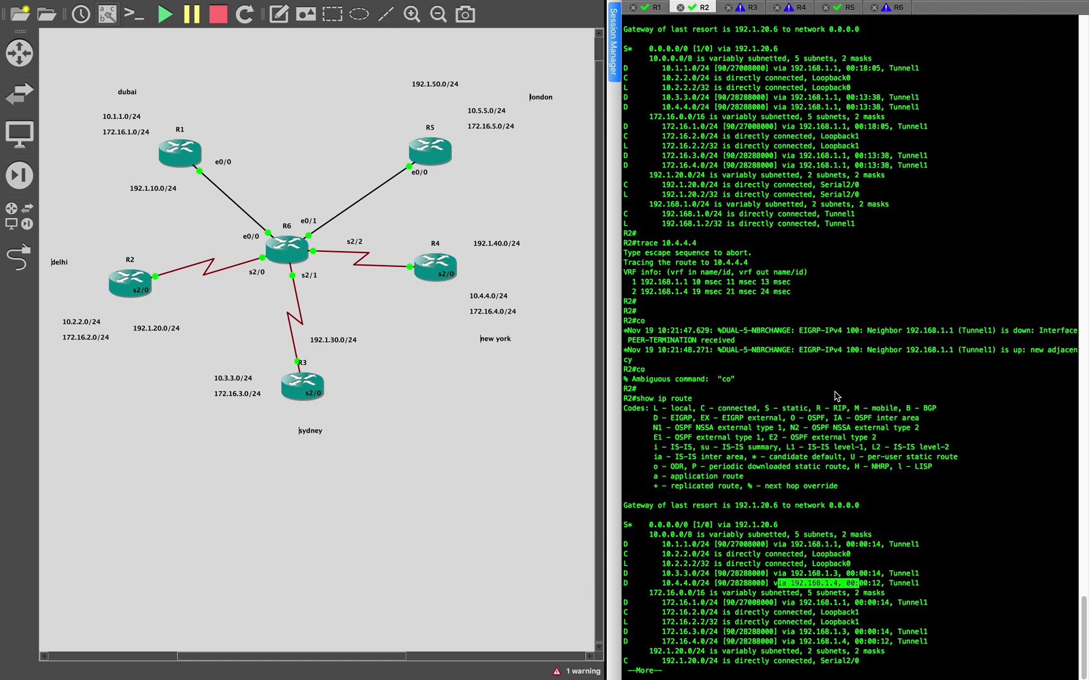
scroll(779, 229, "up", 15)
scroll(779, 229, "down", 15)
left_click_drag(715, 107, 931, 104)
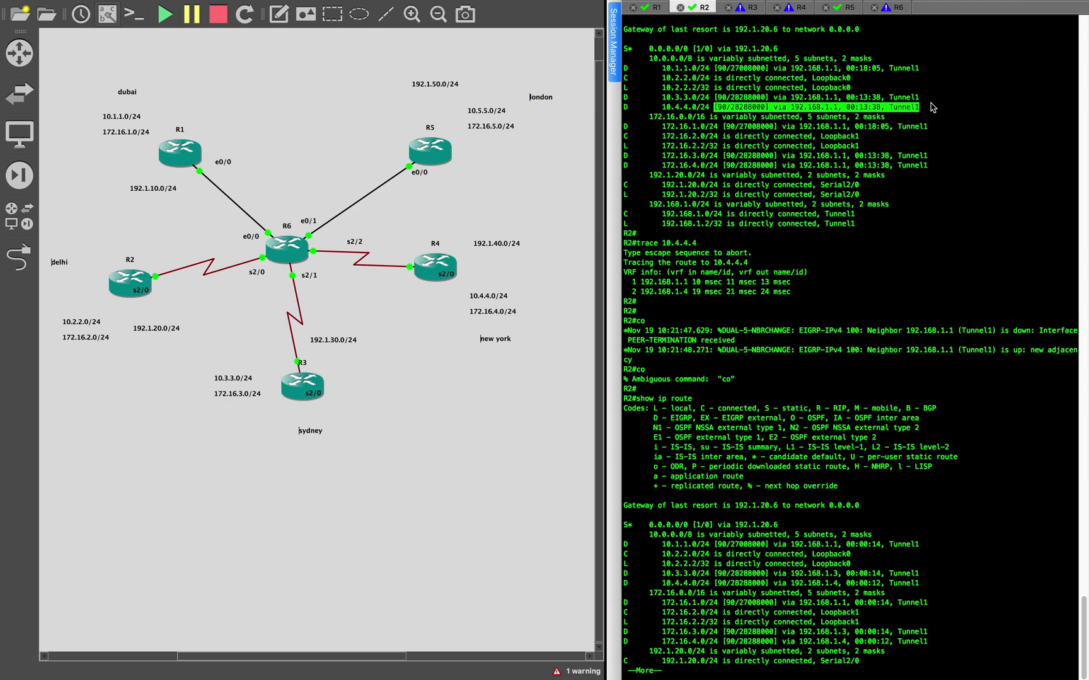
left_click(834, 152)
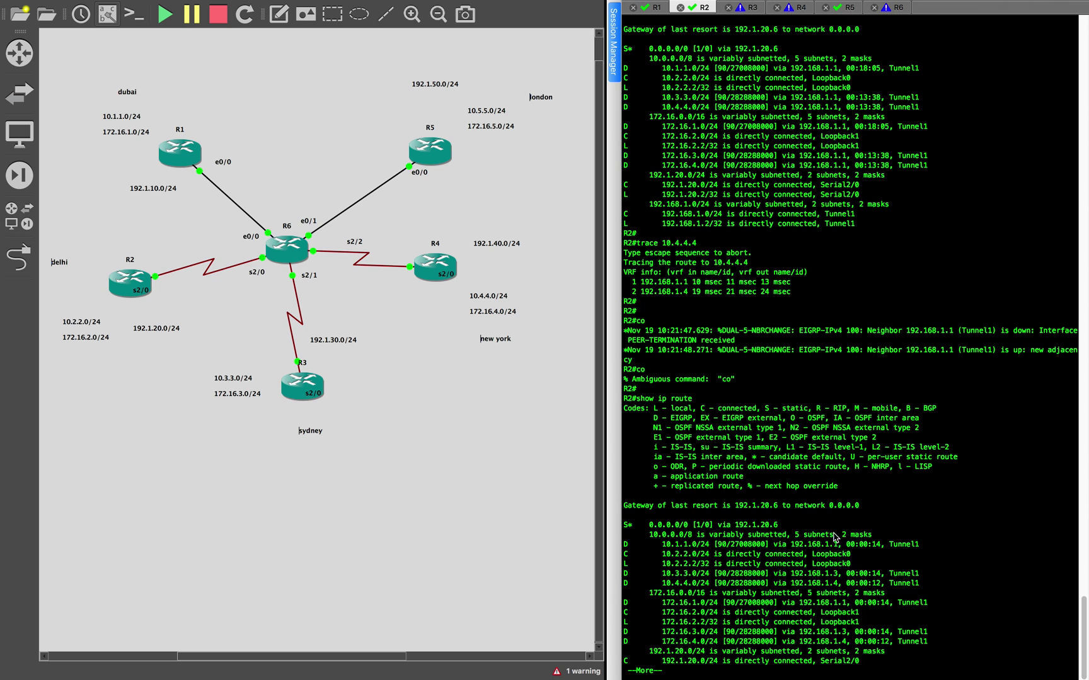
key("Return")
key("Return")
key("Return")
key("Return")
key("Return")
key("Return")
key("Return")
key("Return")
key("Return")
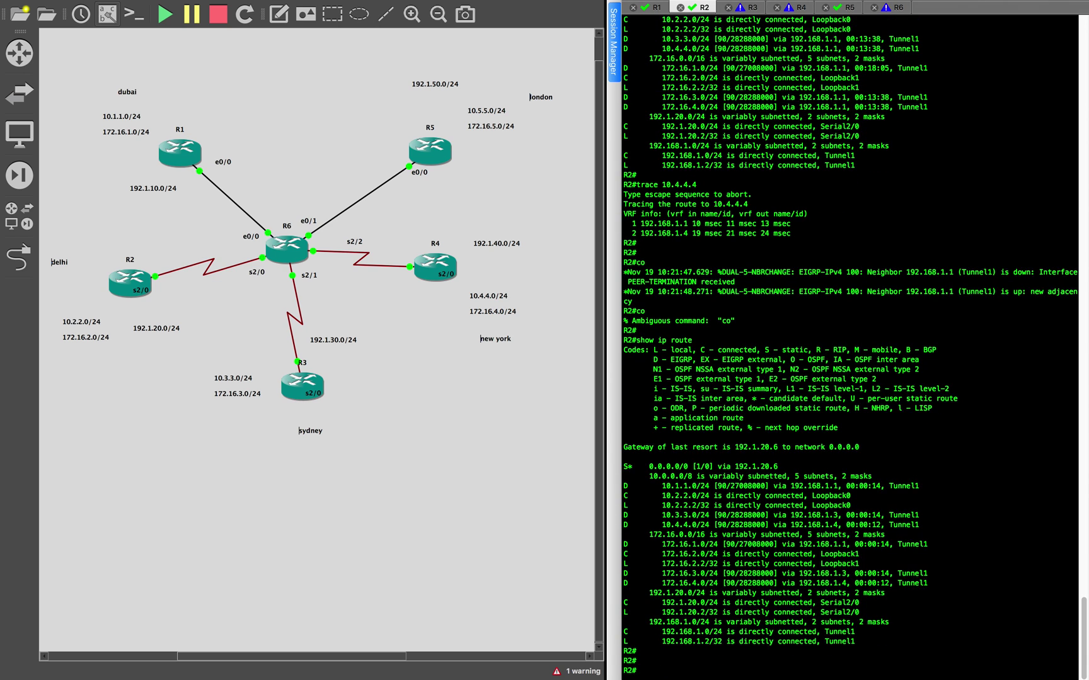
left_click(837, 426)
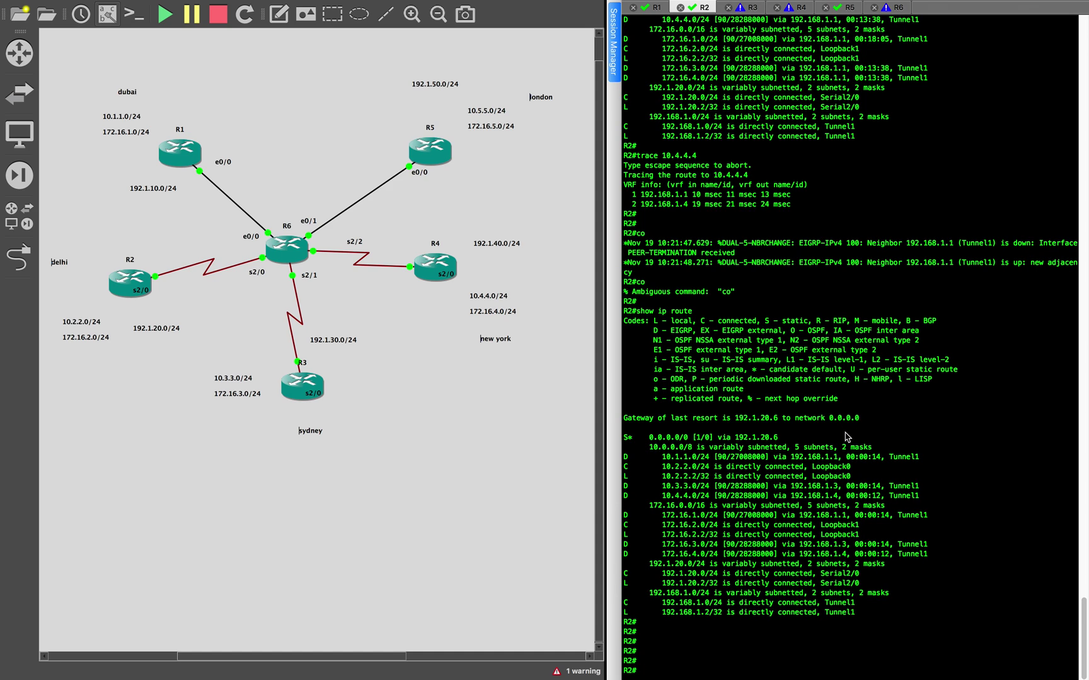
Trace the route from R2 to 10.3.3.3 and examine the hop it takes.
type("trace ")
type("19")
type(".3.3.3")
key("Return")
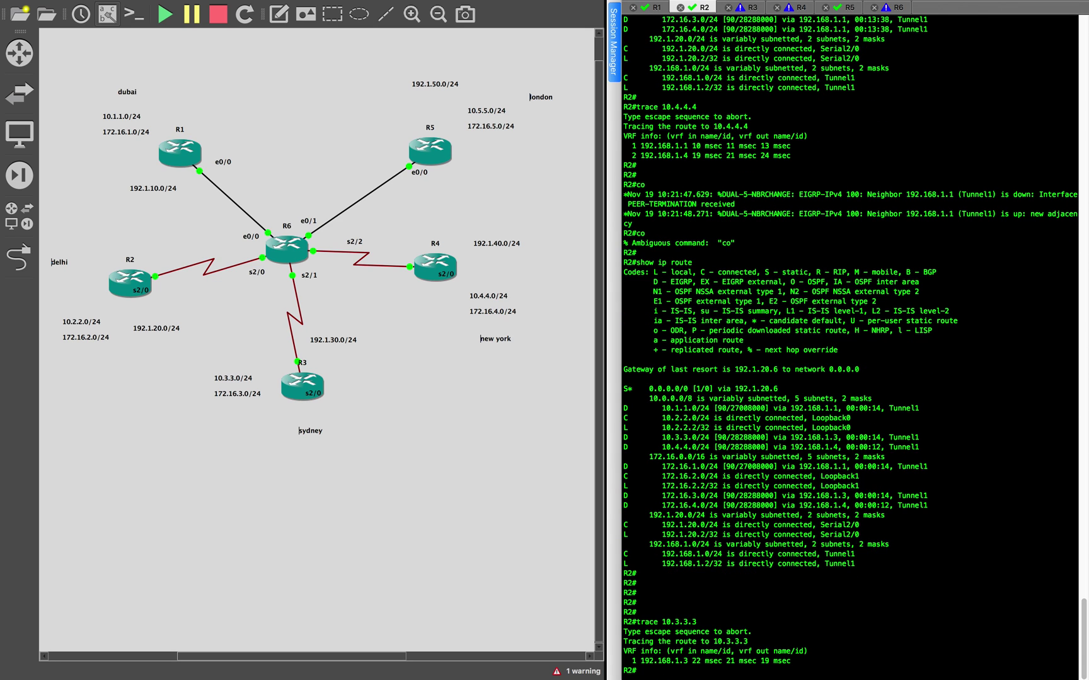
key("Return")
key("Return")
key("Return")
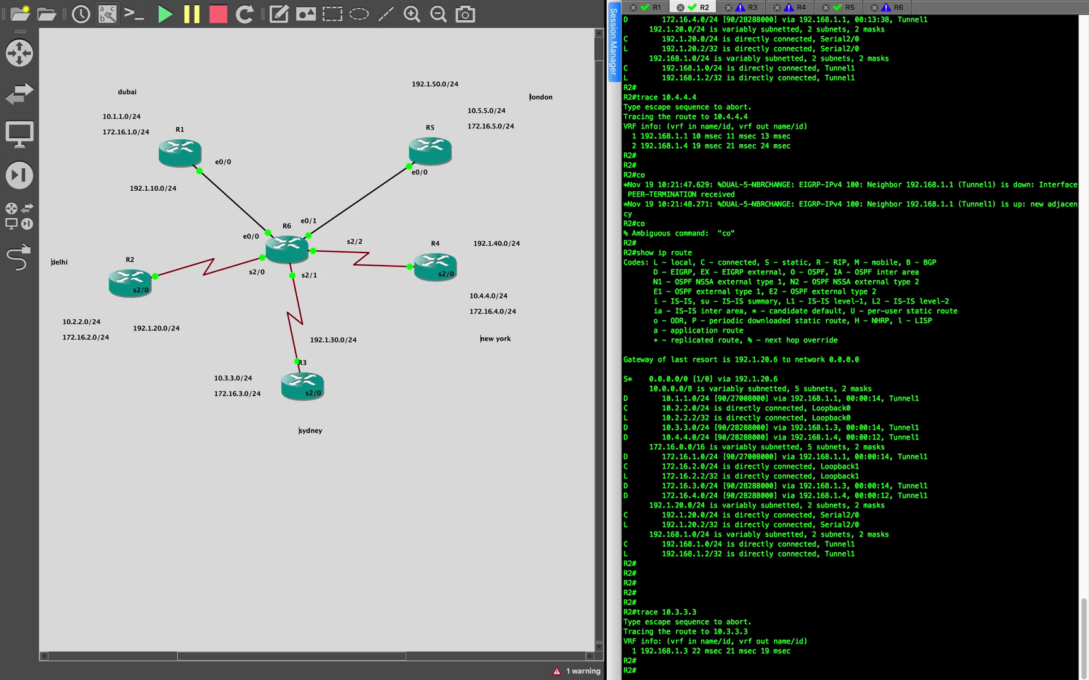
left_click_drag(639, 634, 799, 636)
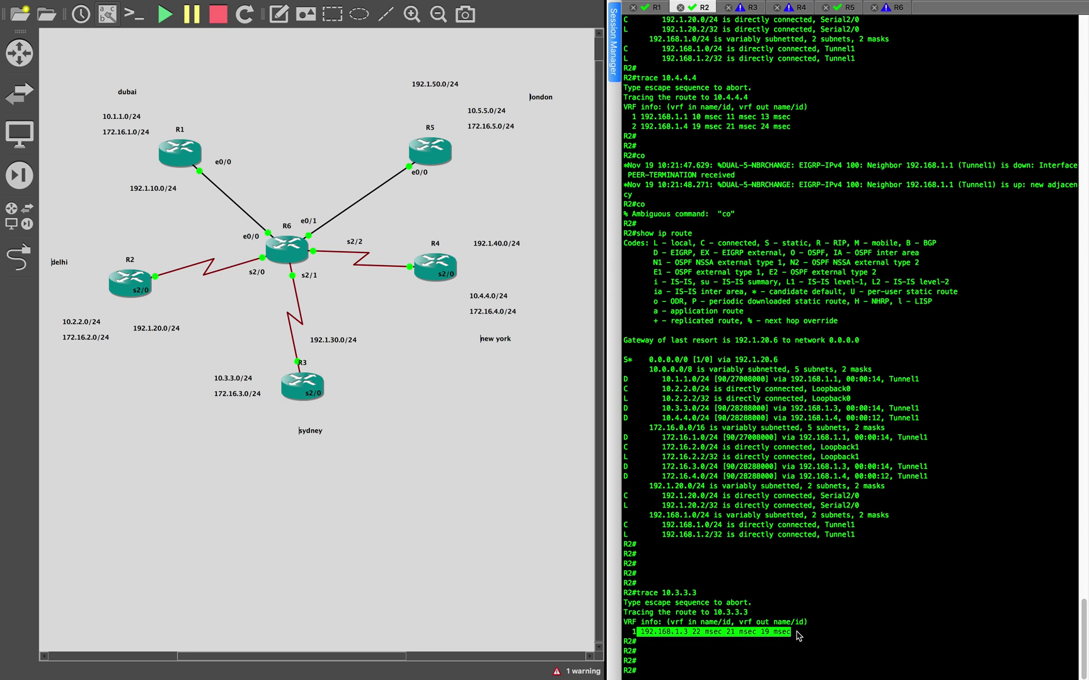
left_click(799, 636)
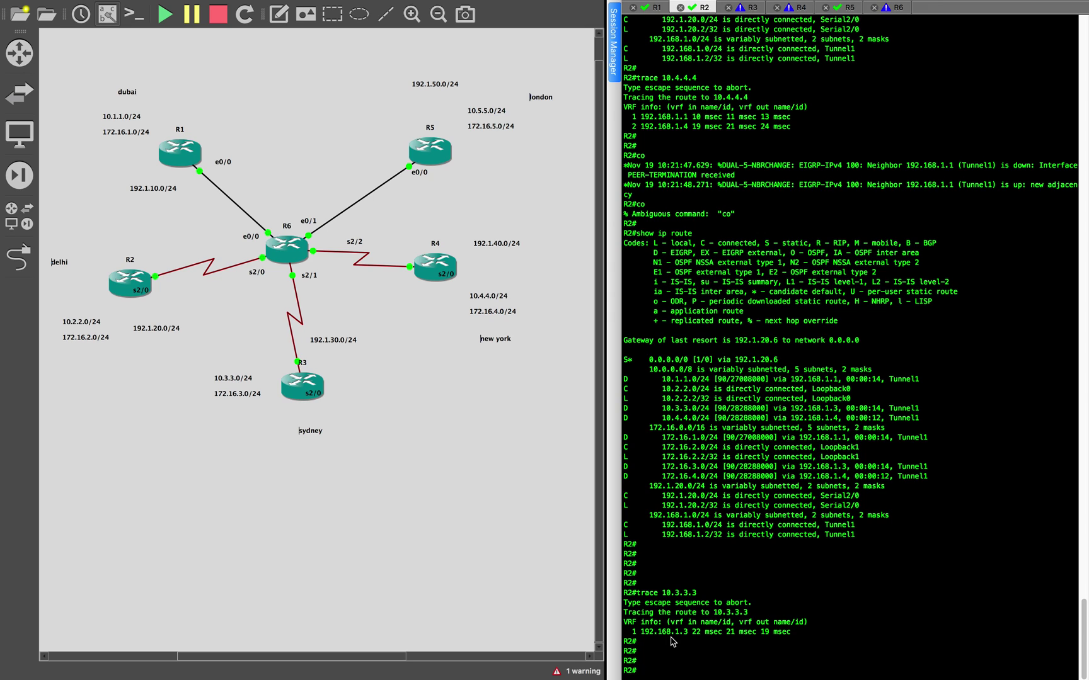
left_click_drag(638, 633, 814, 633)
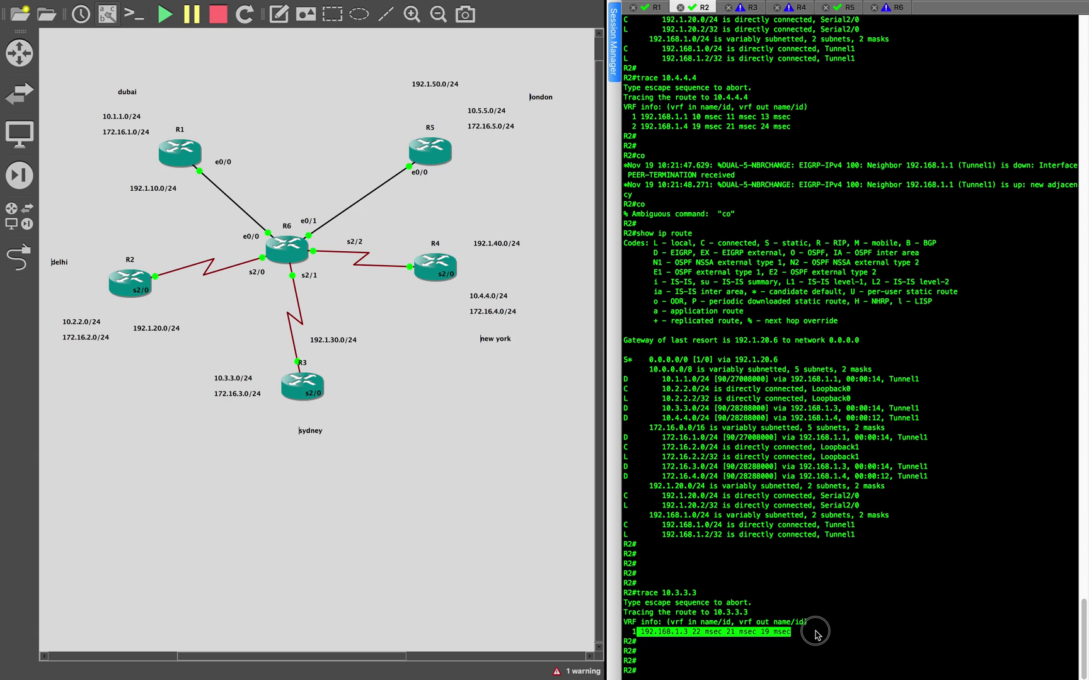
left_click(816, 635)
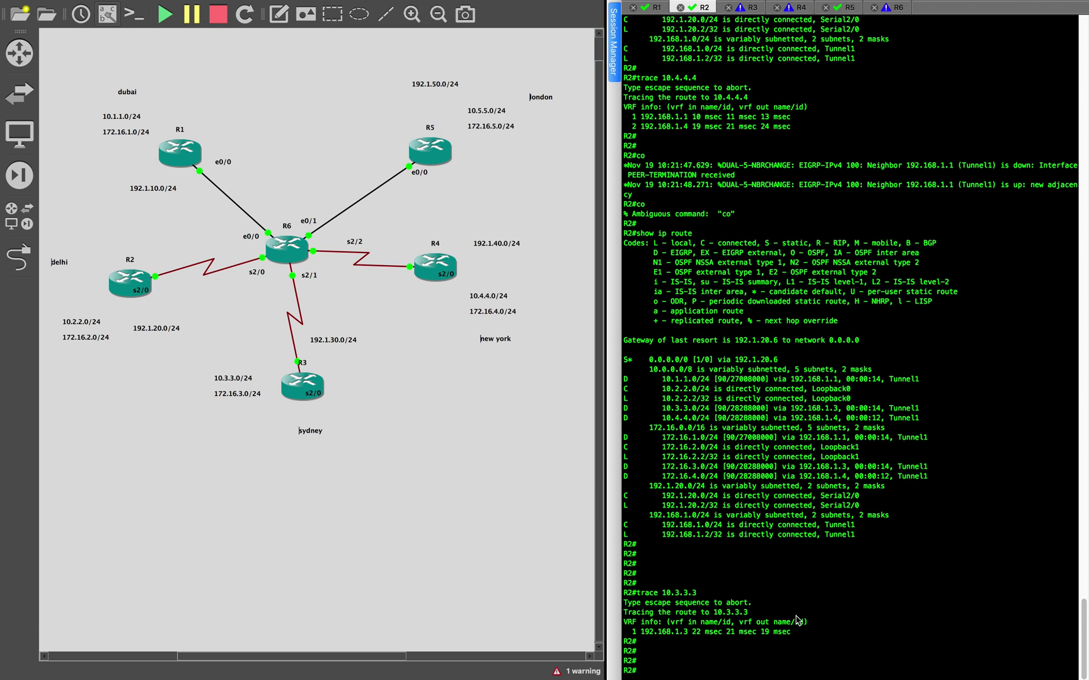
Compare the hops of the 10.3.3.3 trace with those of the earlier 10.4.4.4 trace on R2.
mouse_move(638, 632)
left_mouse_down()
mouse_move(624, 633)
mouse_move(813, 617)
mouse_move(814, 627)
left_mouse_up()
left_click_drag(638, 117, 778, 136)
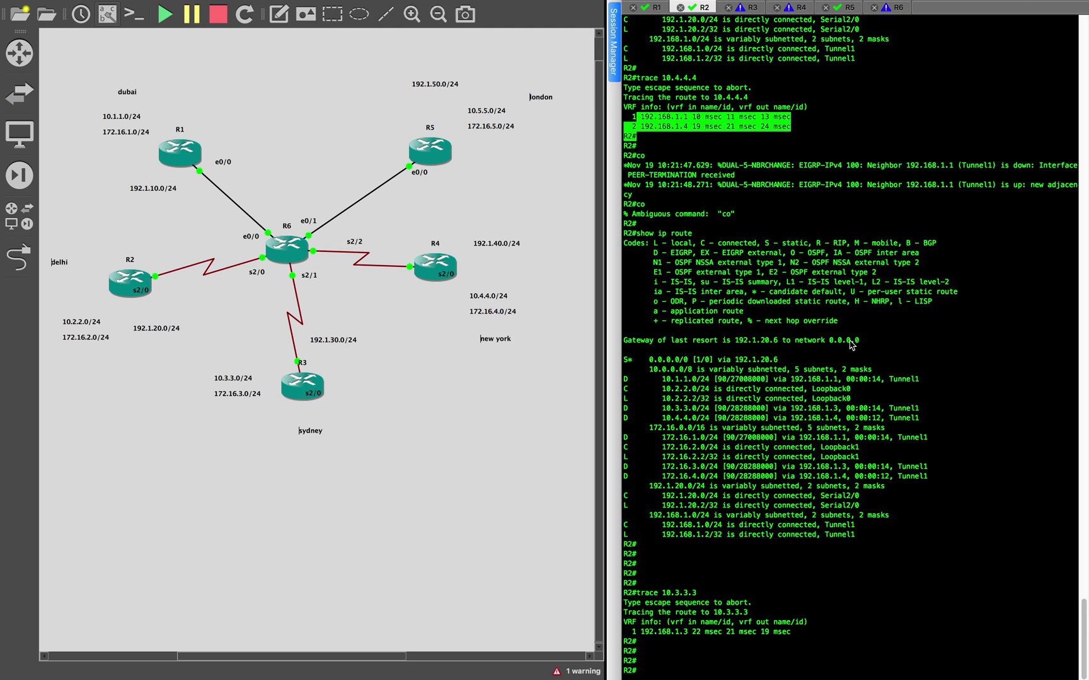
left_click(908, 325)
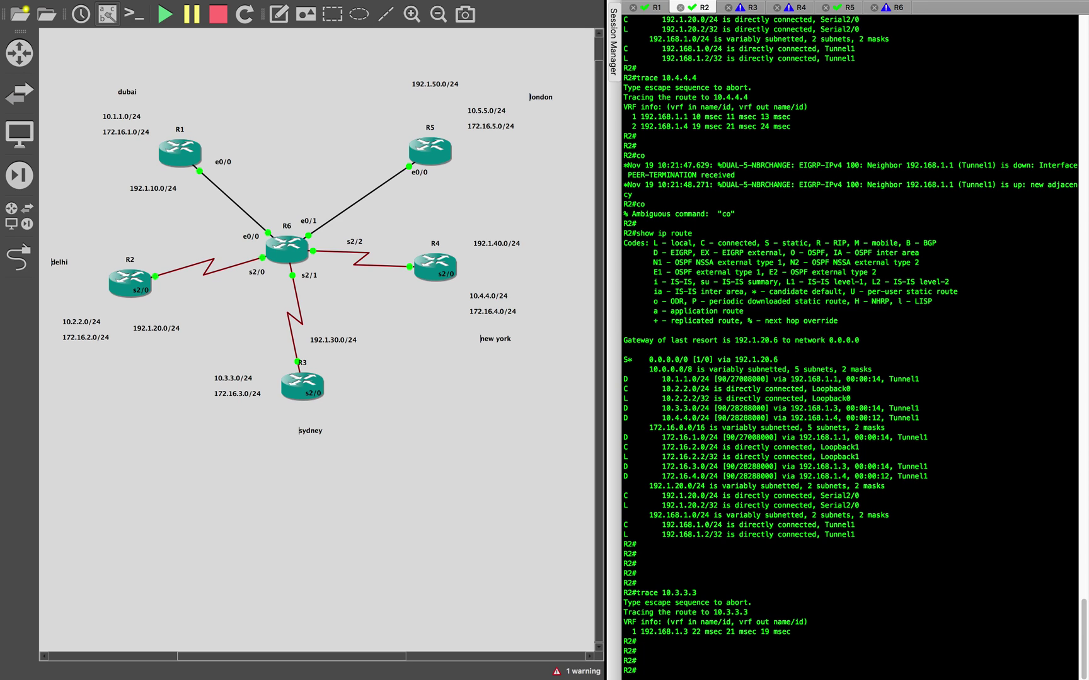
Re-enable next-hop-self for EIGRP 100 on R1's tunnel 1 interface with ip next-hop-self eigrp 100.
left_click(649, 8)
key("Up")
key("Left")
key("Left")
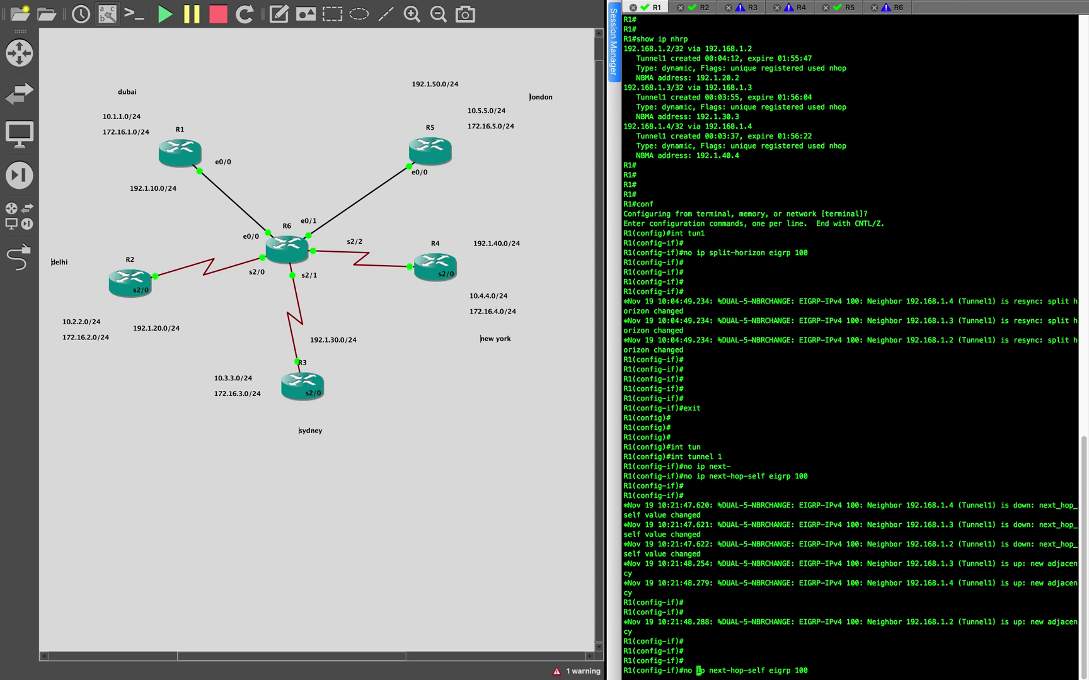
key("ctrl+a")
key("ctrl+d")
key("ctrl+d")
key("ctrl+d")
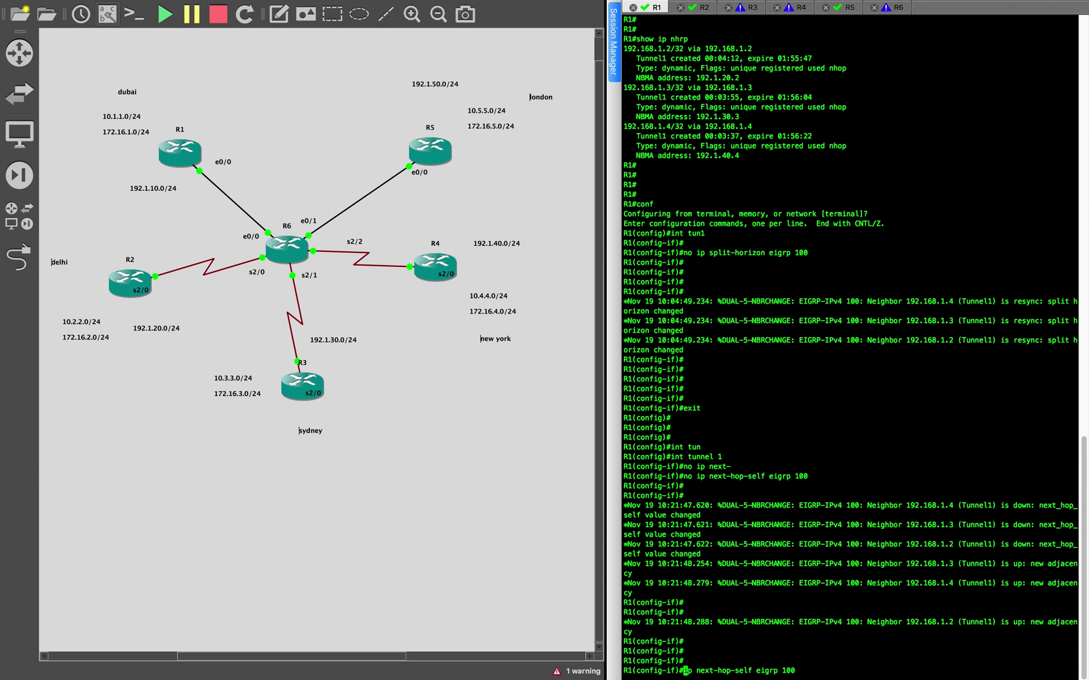
key("Return")
key("Return")
key("Return")
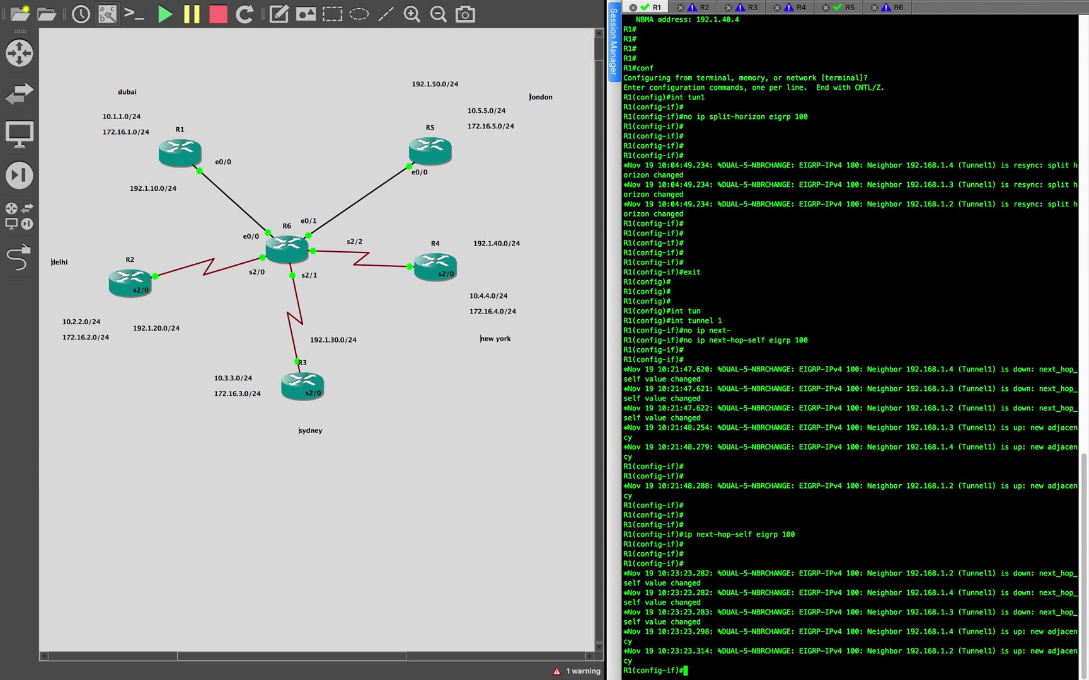
key("Return")
key("Return")
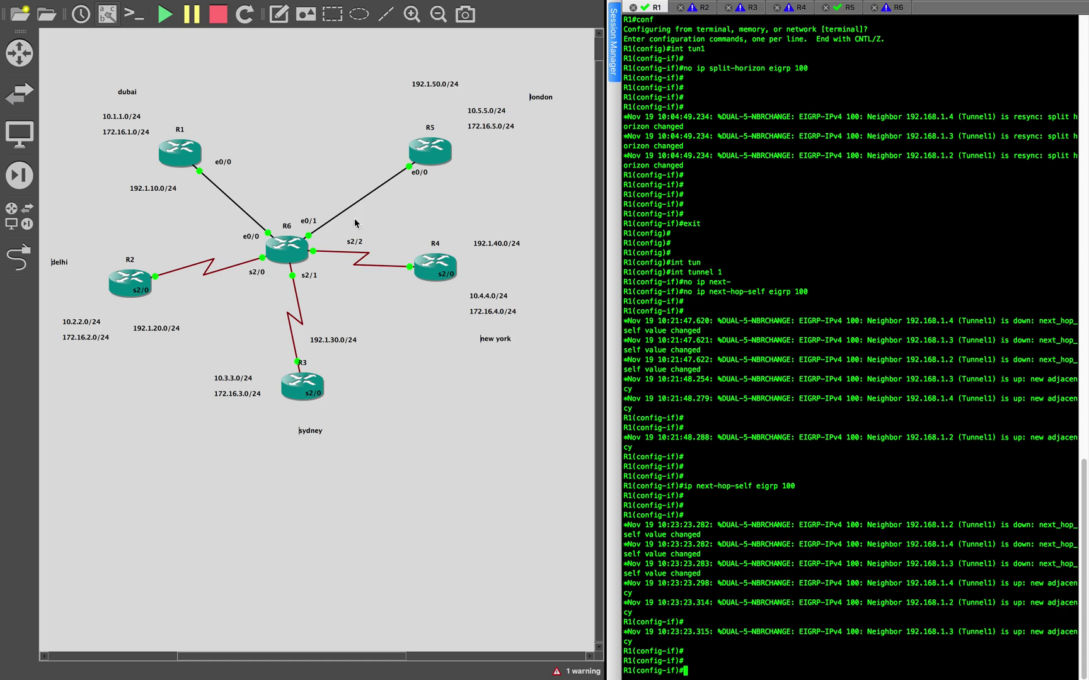
Examine the path between spokes R2 and R4 and hub R1 on the topology diagram.
left_click(449, 267)
left_click(132, 290)
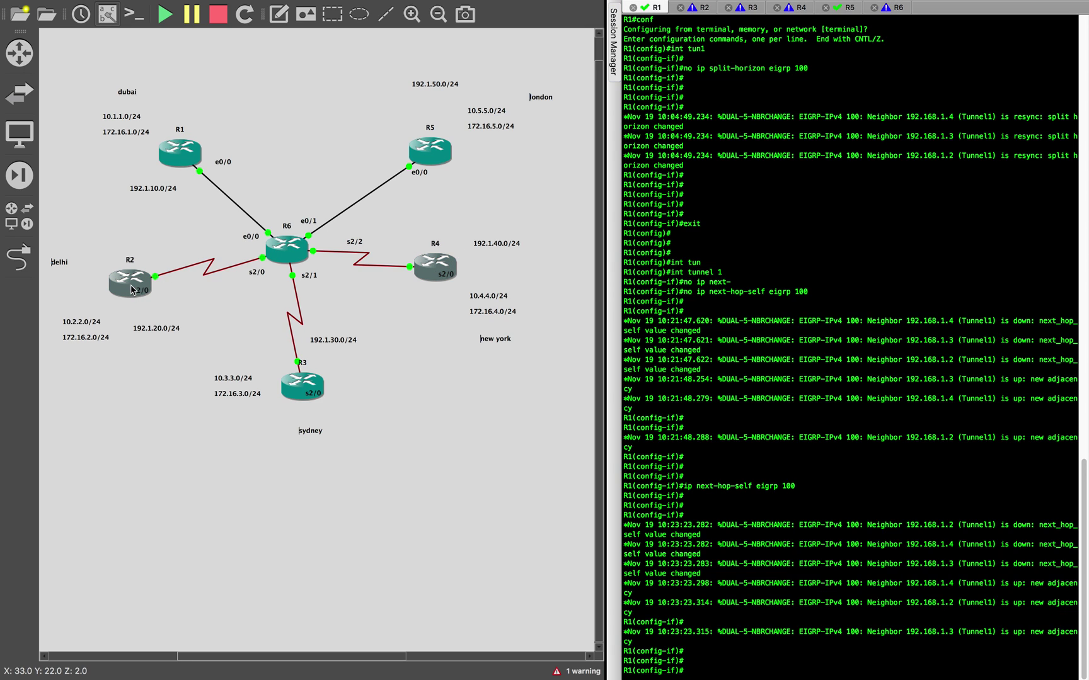
left_click(439, 285)
left_click(186, 146)
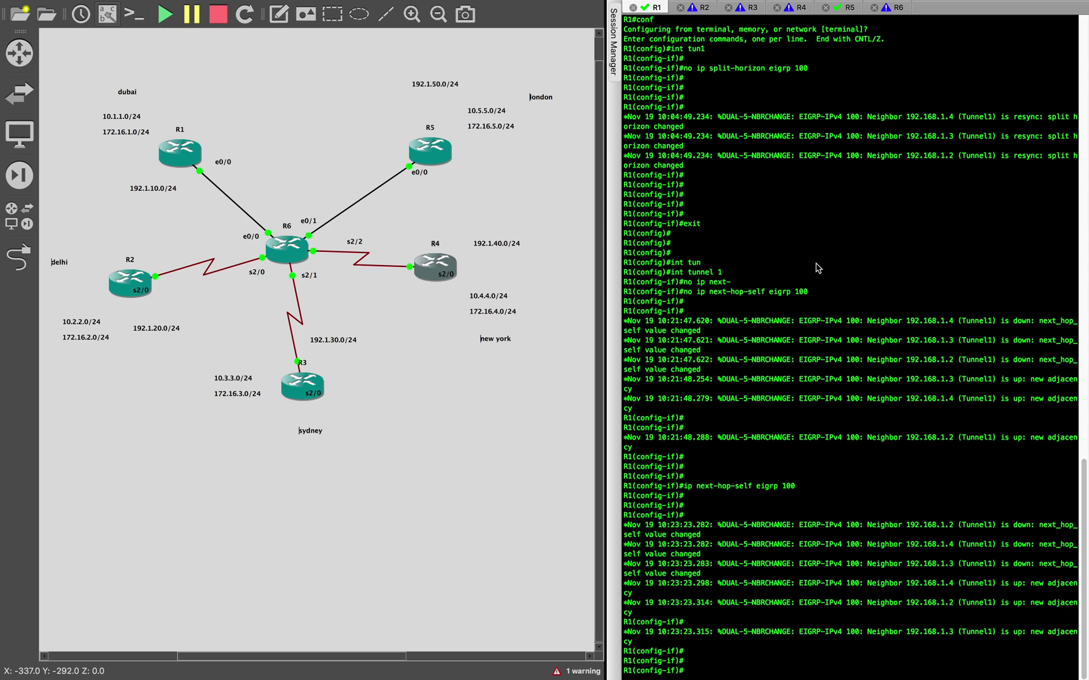
left_click(445, 276)
left_click(197, 150)
mouse_move(184, 154)
left_click(95, 327)
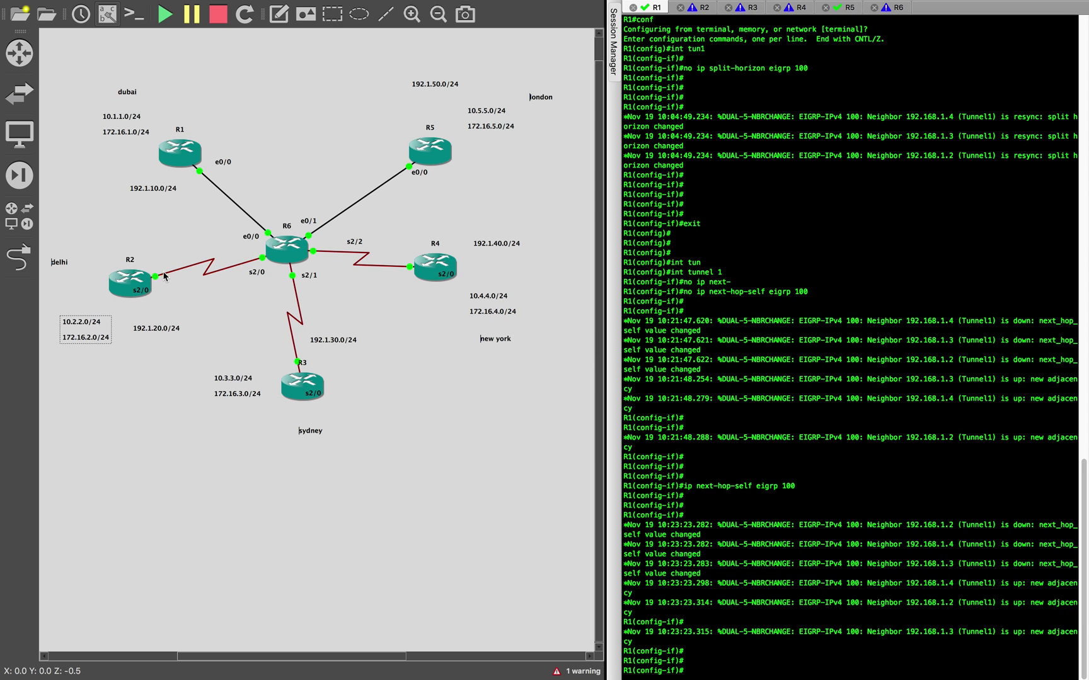
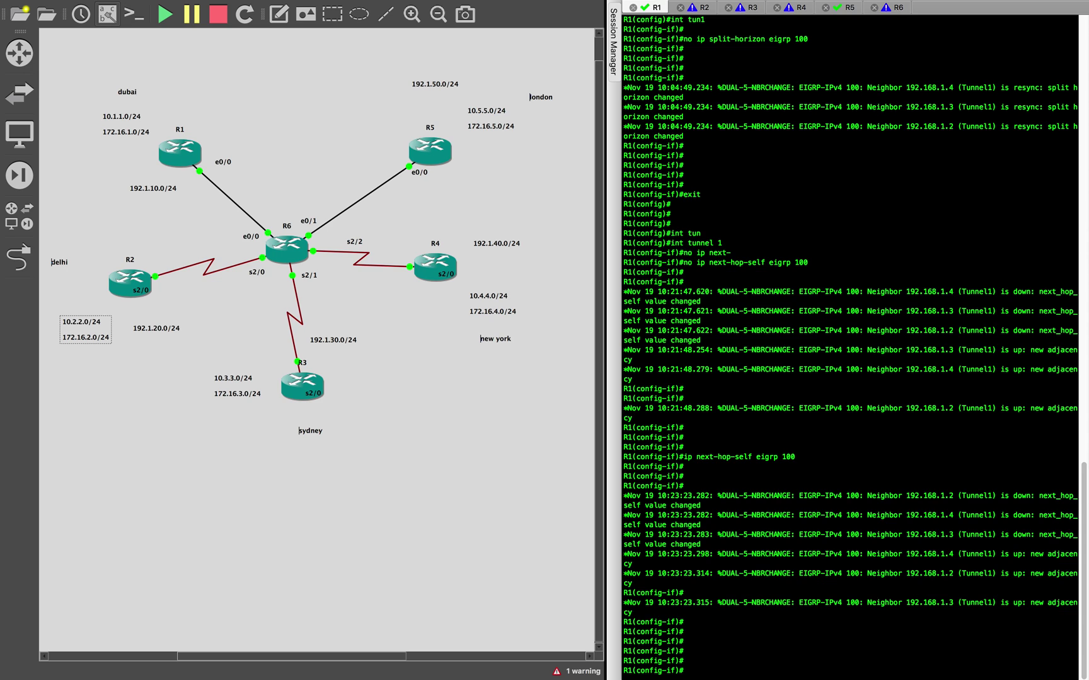
Enable NHRP redirects on hub R1's tunnel 1 interface with ip nhrp redirect.
type("ip nhrp redirect")
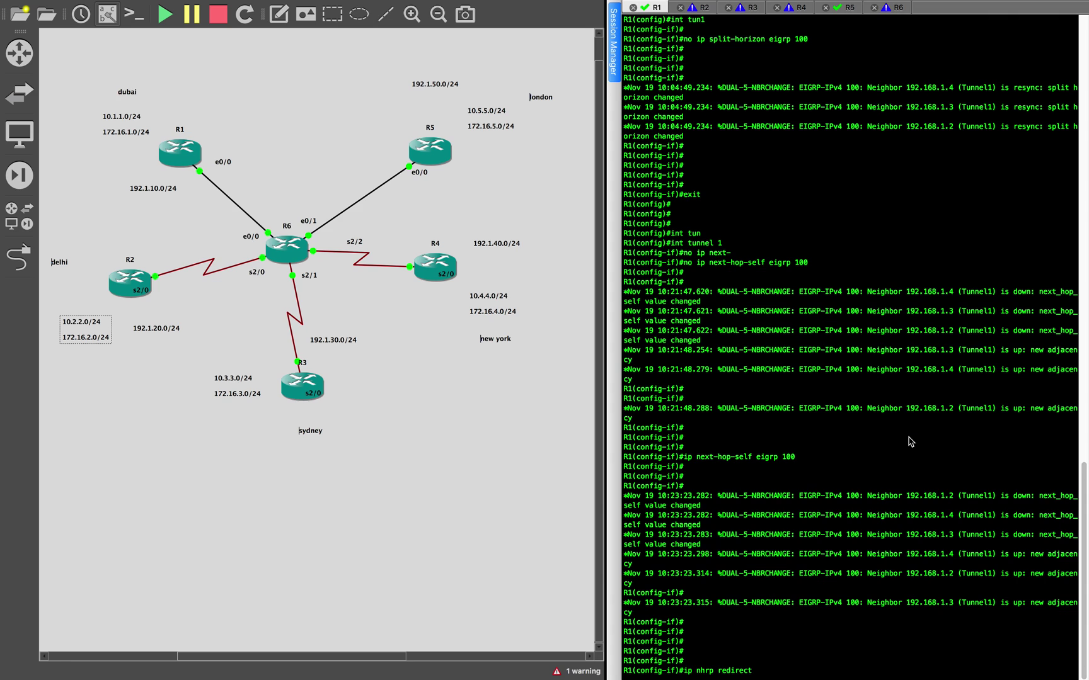
key("Return")
Enable NHRP shortcut switching on R2's tunnel 1 interface with ip nhrp shortcut.
left_click(700, 7)
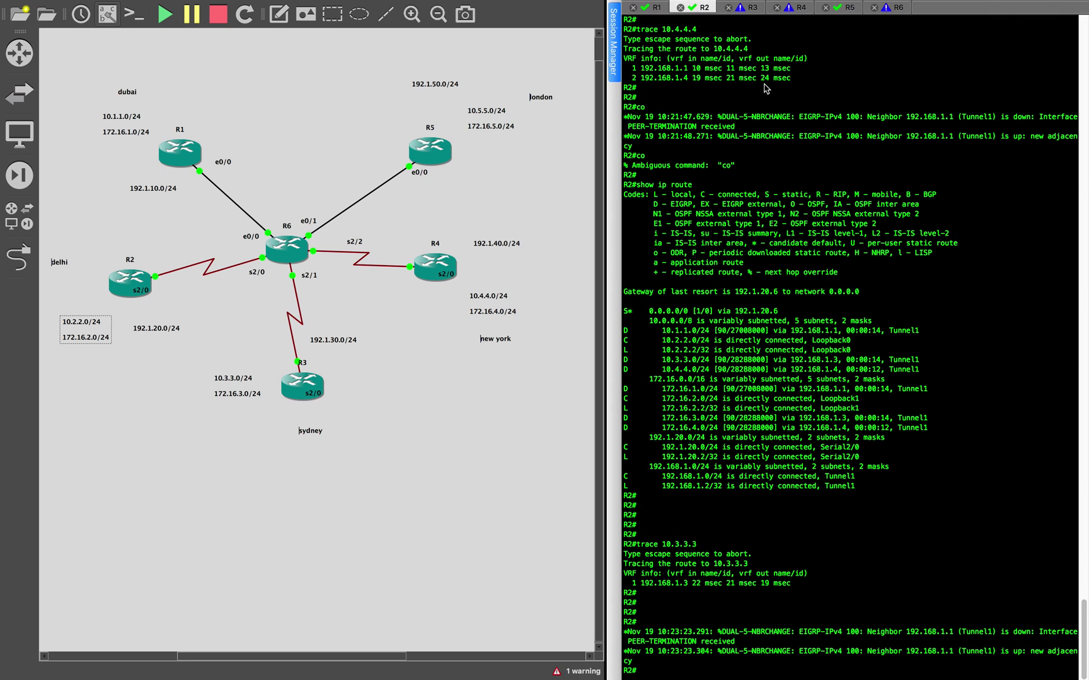
type("conf")
key("Return")
type("int ")
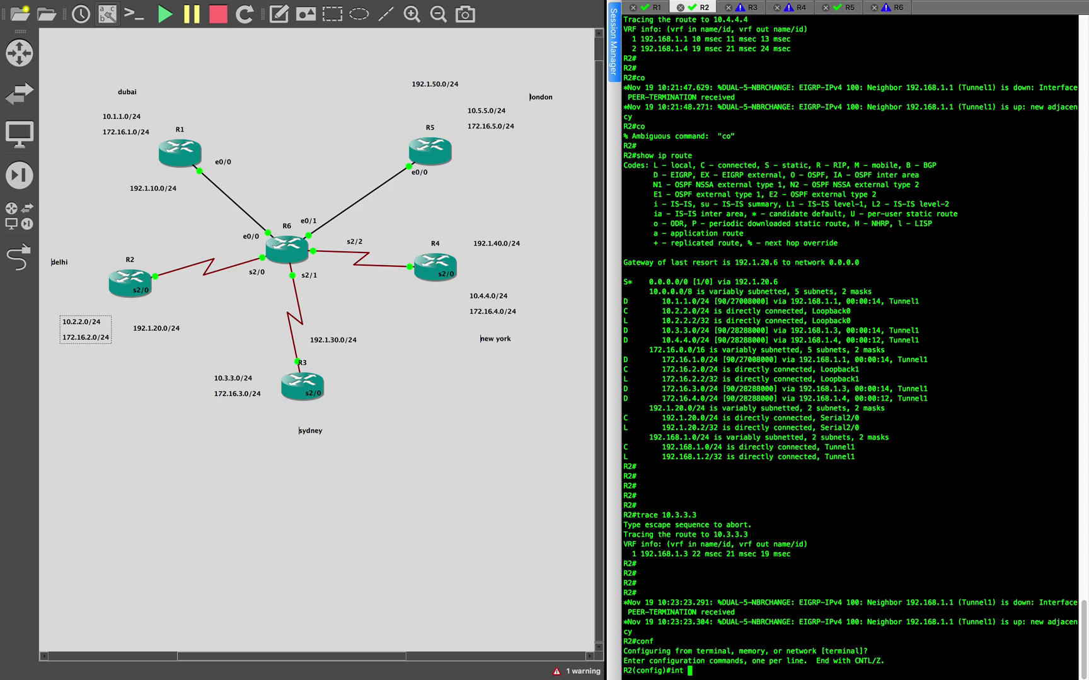
type("tun1")
key("Return")
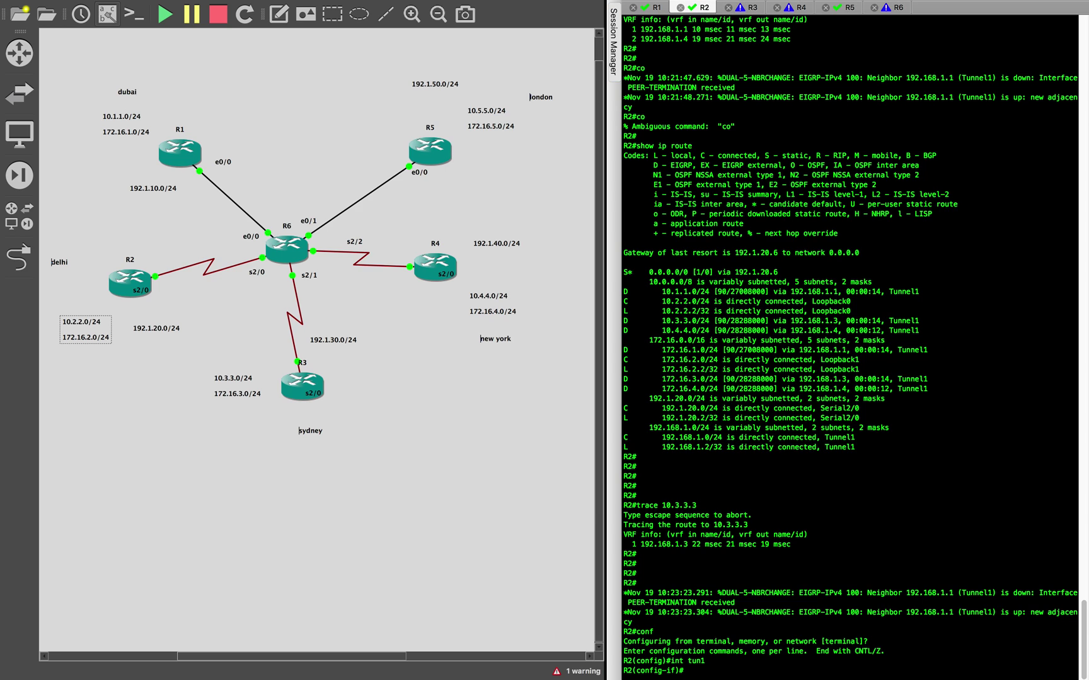
type("ip nhrp shortcut")
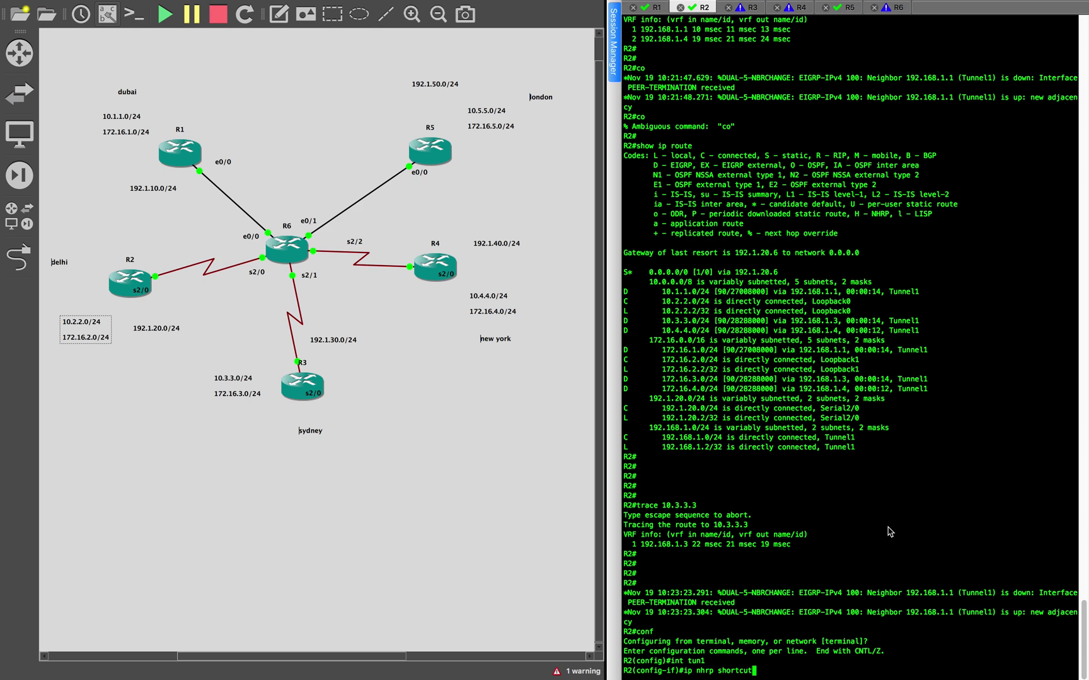
key("Return")
Leave EIGRP configuration on R3 and apply ip nhrp shortcut to its tunnel 1 interface.
left_click(752, 11)
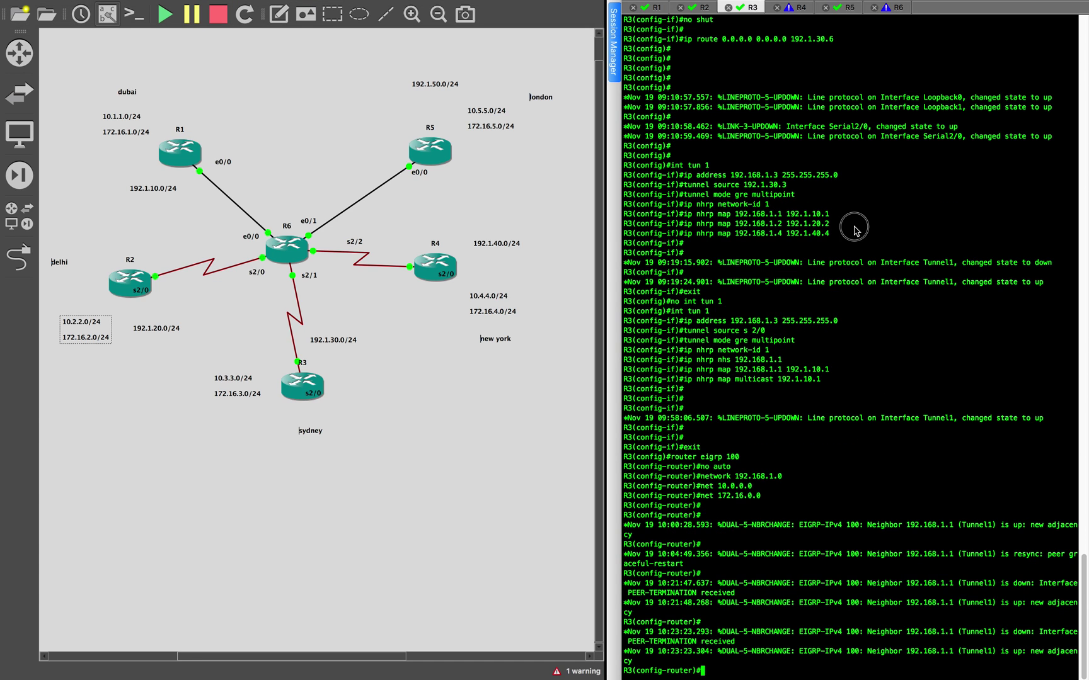
key("Return")
type("exit")
key("Return")
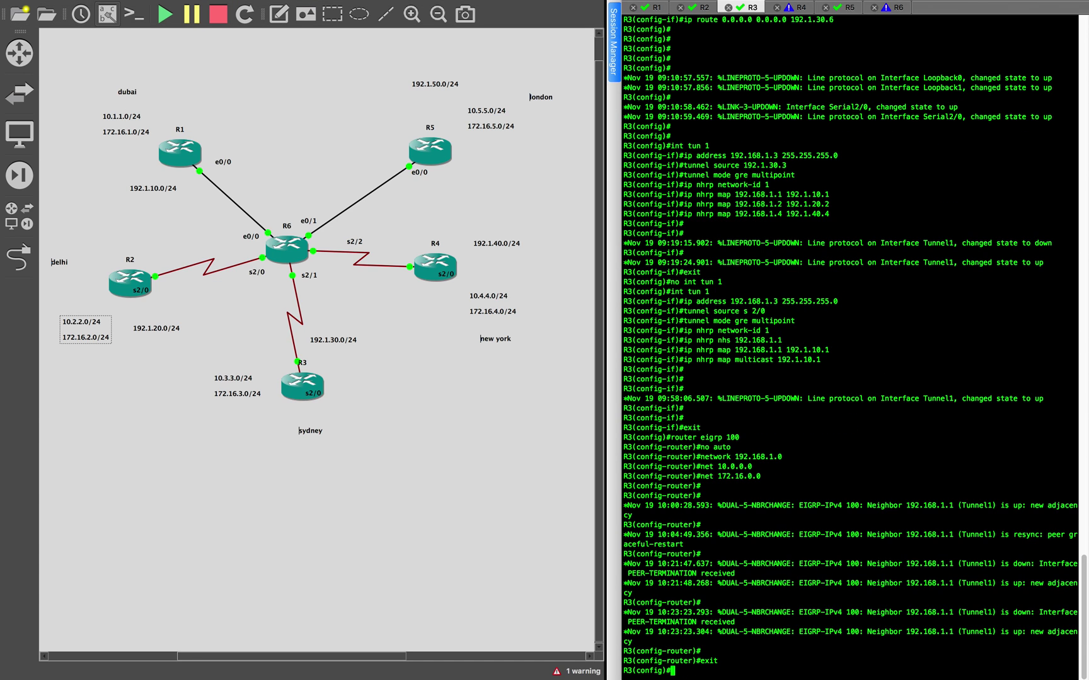
type("int tun1")
key("Return")
type("ip nhrp shortcut")
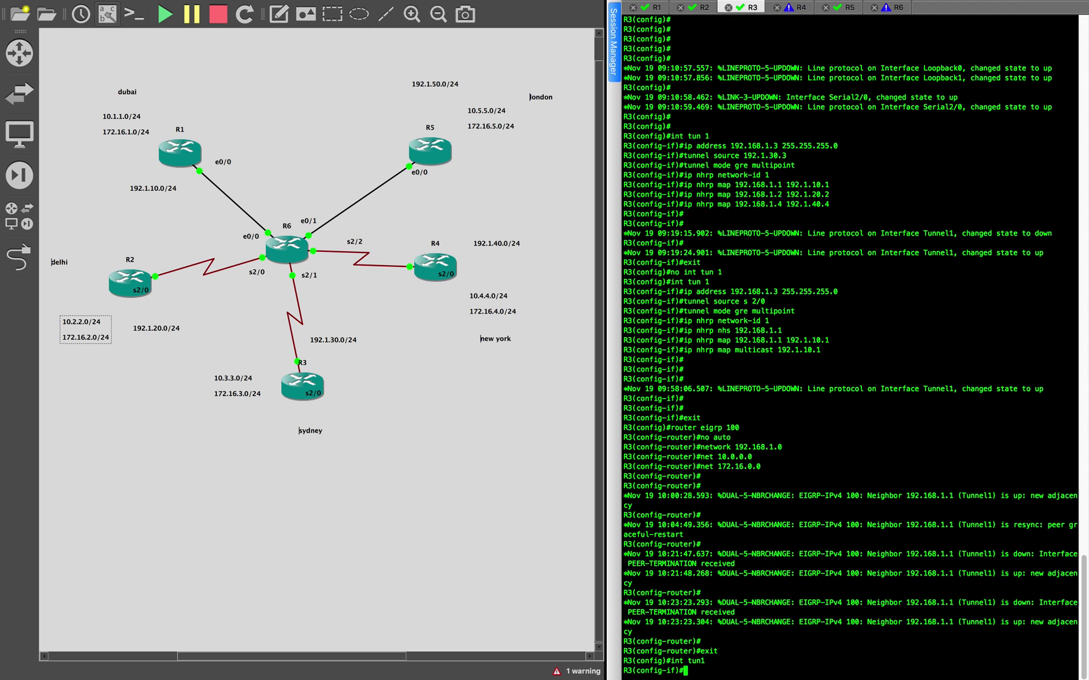
key("Return")
Leave EIGRP configuration on R4 and apply ip nhrp shortcut to its tunnel 1 interface.
left_click(799, 7)
type("exi")
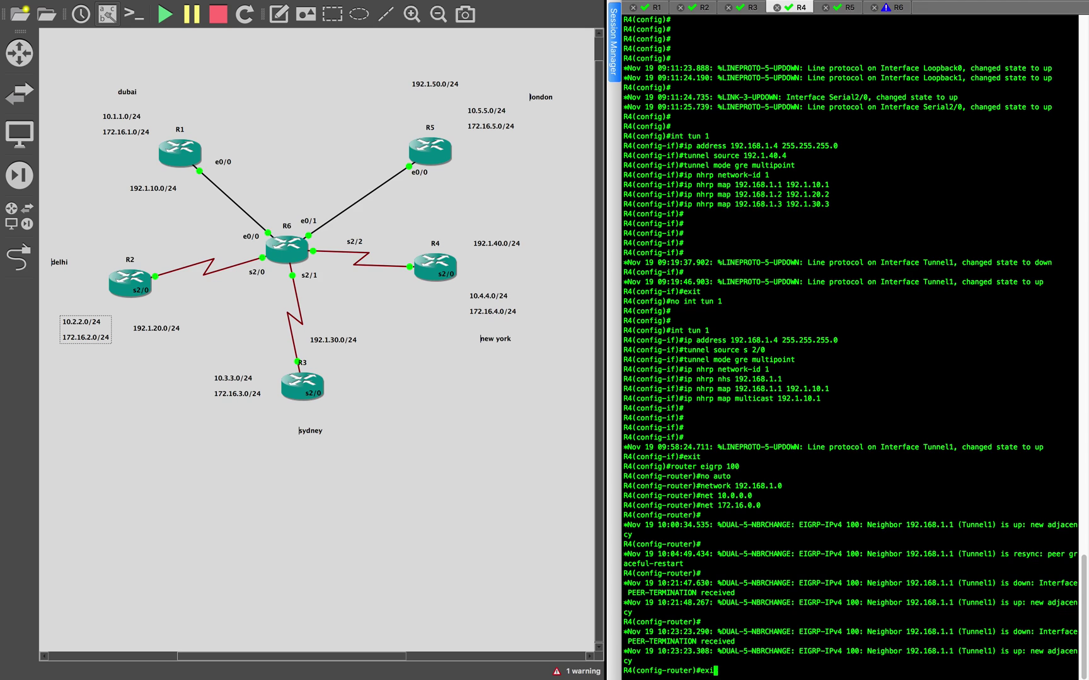
type("t")
key("Return")
type("int tun1")
key("Return")
type("ip nhrp shortcut")
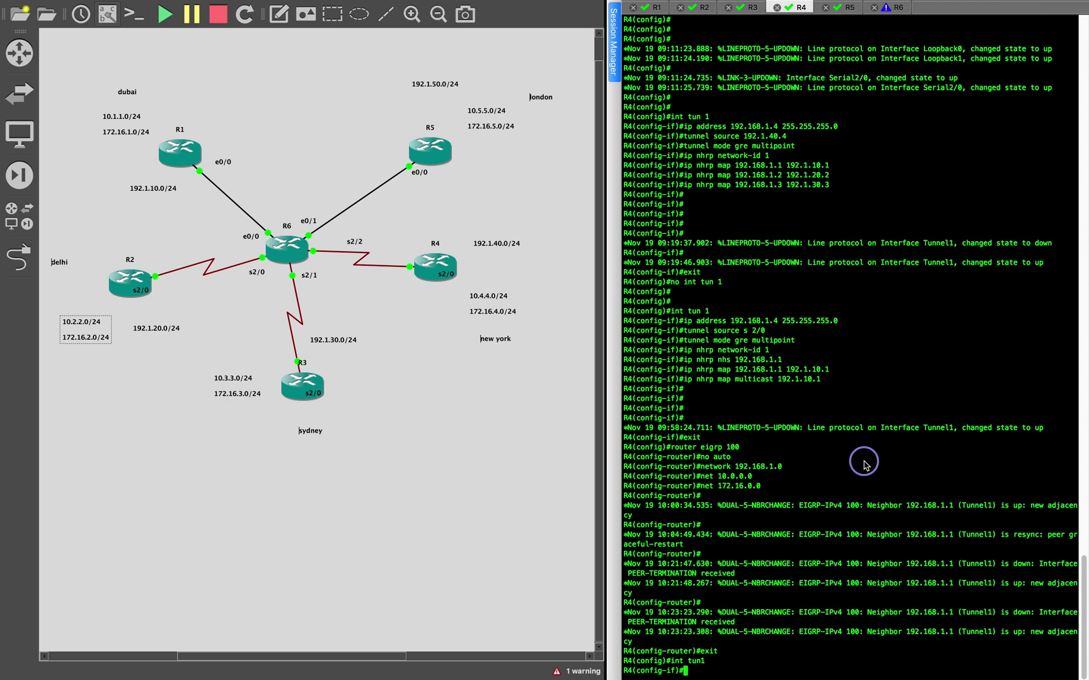
key("Return")
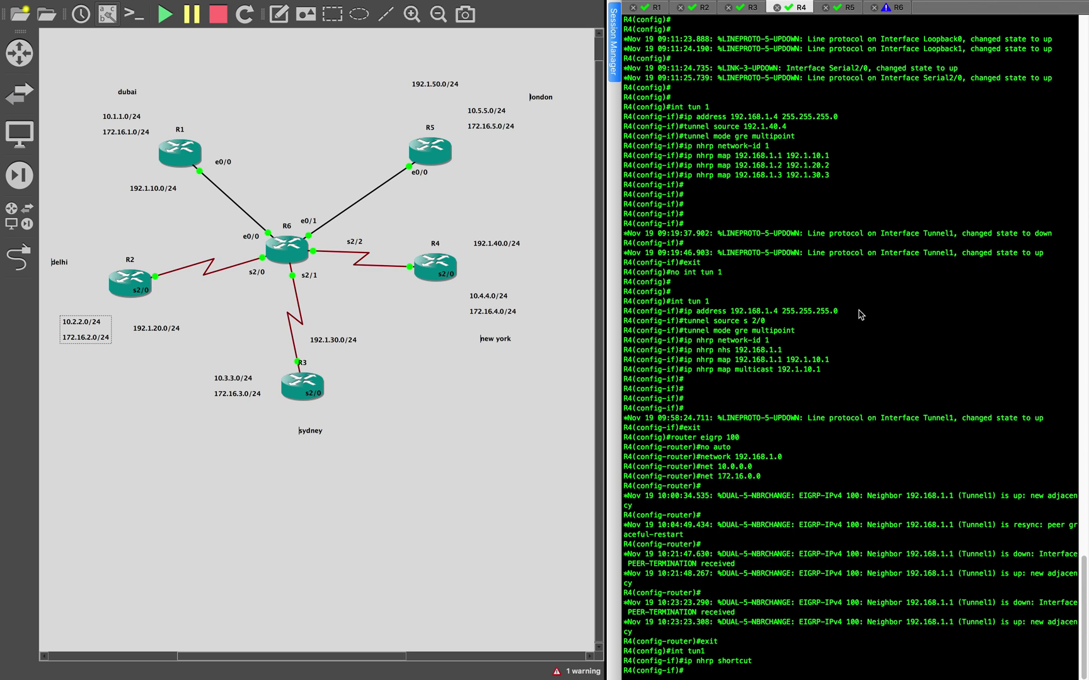
Return to R3's console and leave configuration mode with end.
left_click(705, 9)
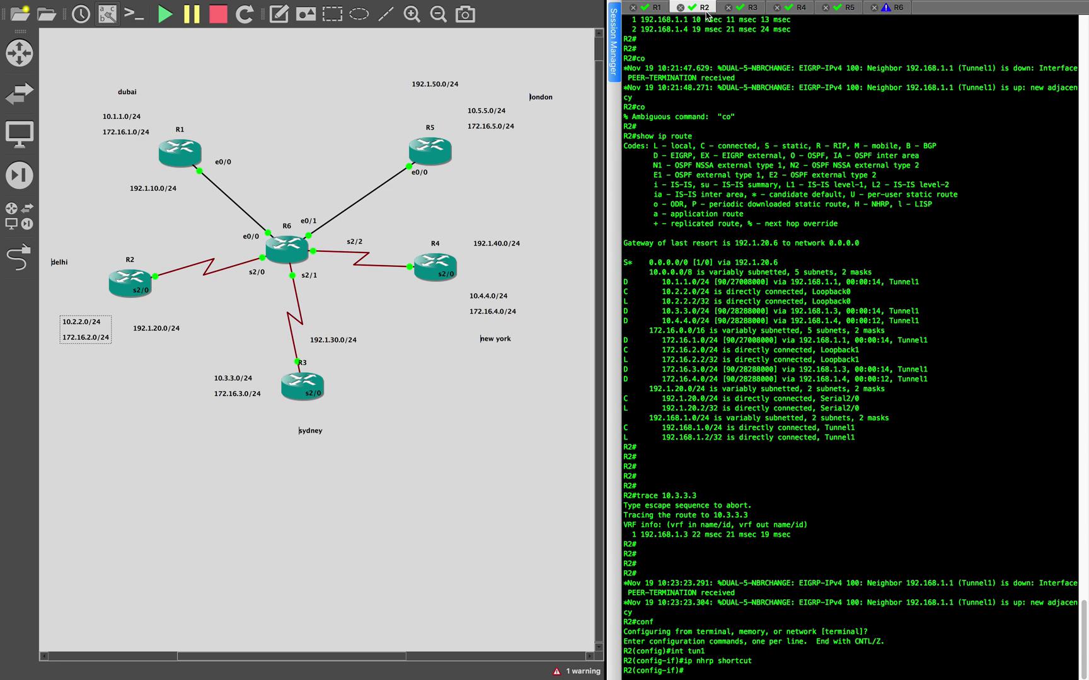
left_click(750, 13)
key("Return")
key("Return")
key("Return")
key("Return")
key("Return")
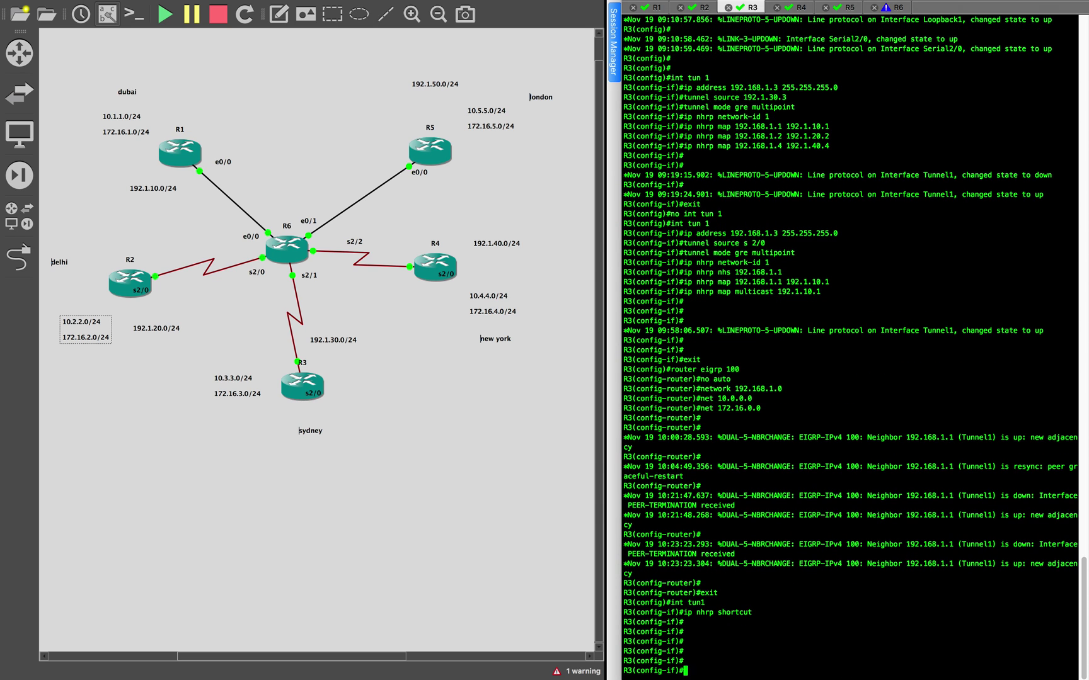
type("end")
key("Return")
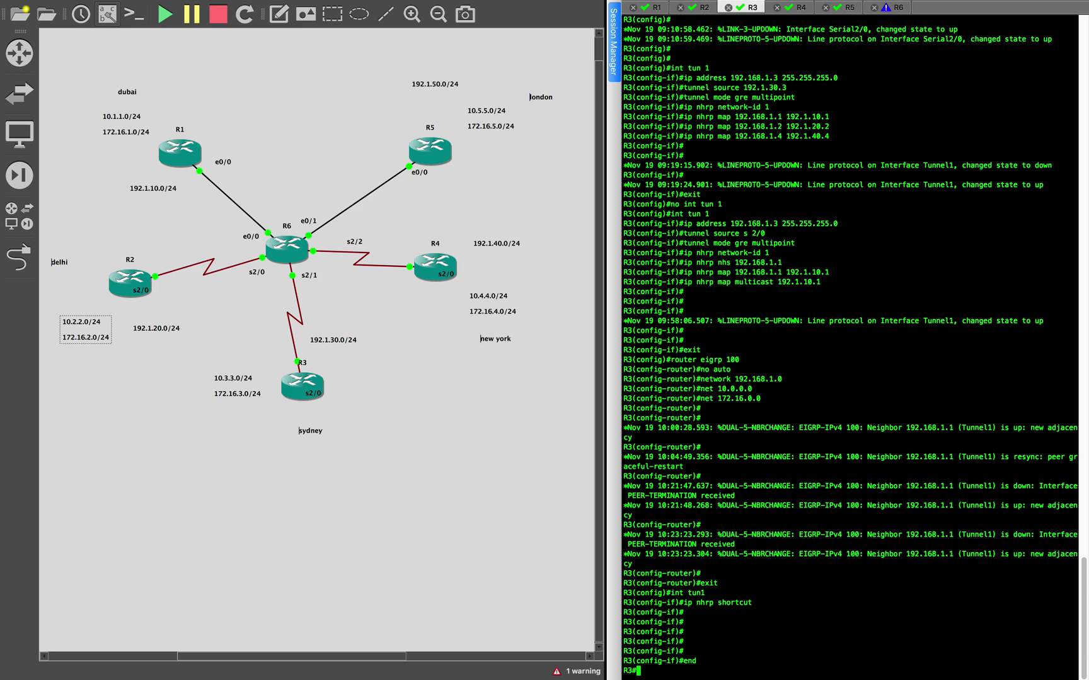
Trace the route from R3 to 10.4.4.4 and examine the hops it takes.
type("t")
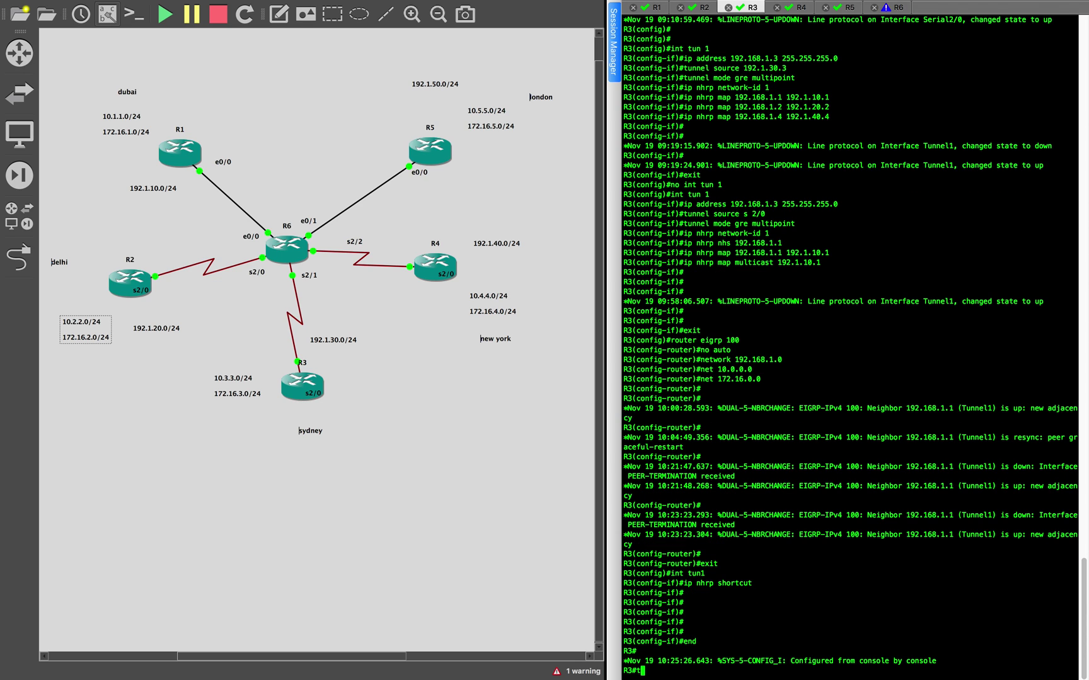
type("race 10.4.4.4")
key("Return")
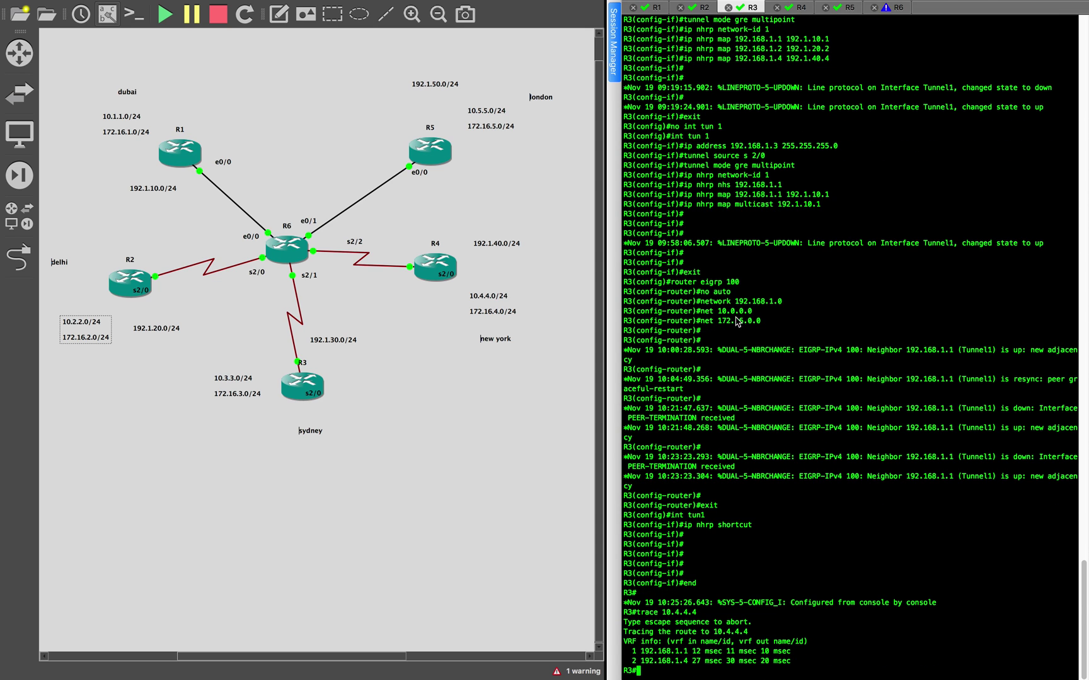
left_click_drag(630, 650, 797, 661)
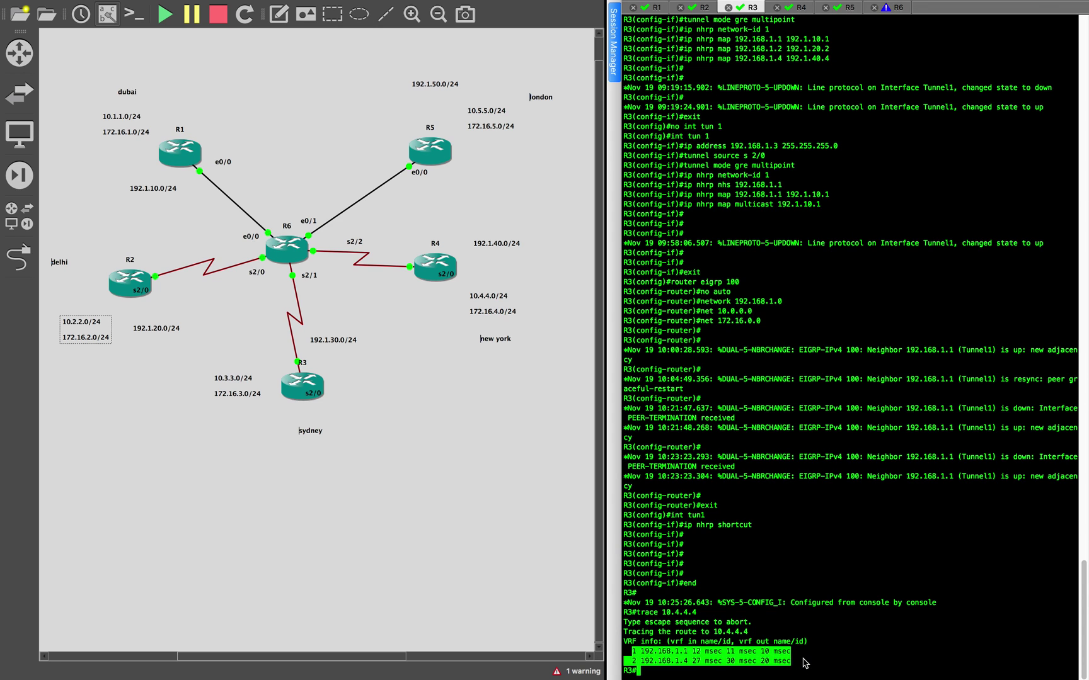
Repeat the trace from R3 to 10.4.4.4 and compare its hops with those of the first trace.
key("Up")
key("Return")
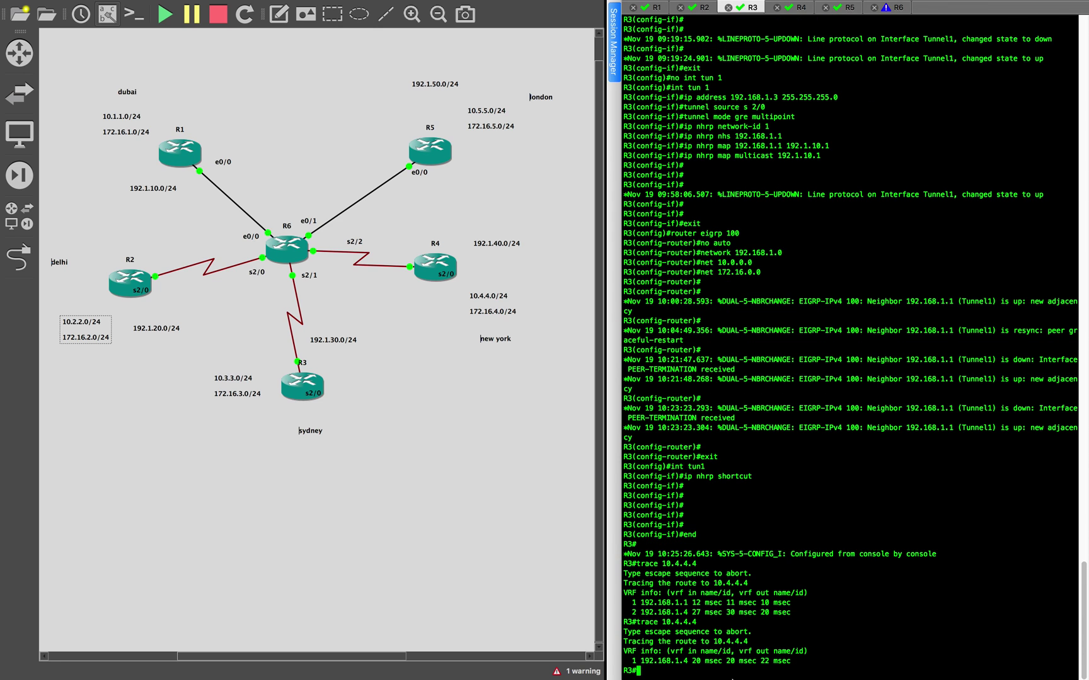
left_click_drag(630, 665, 807, 663)
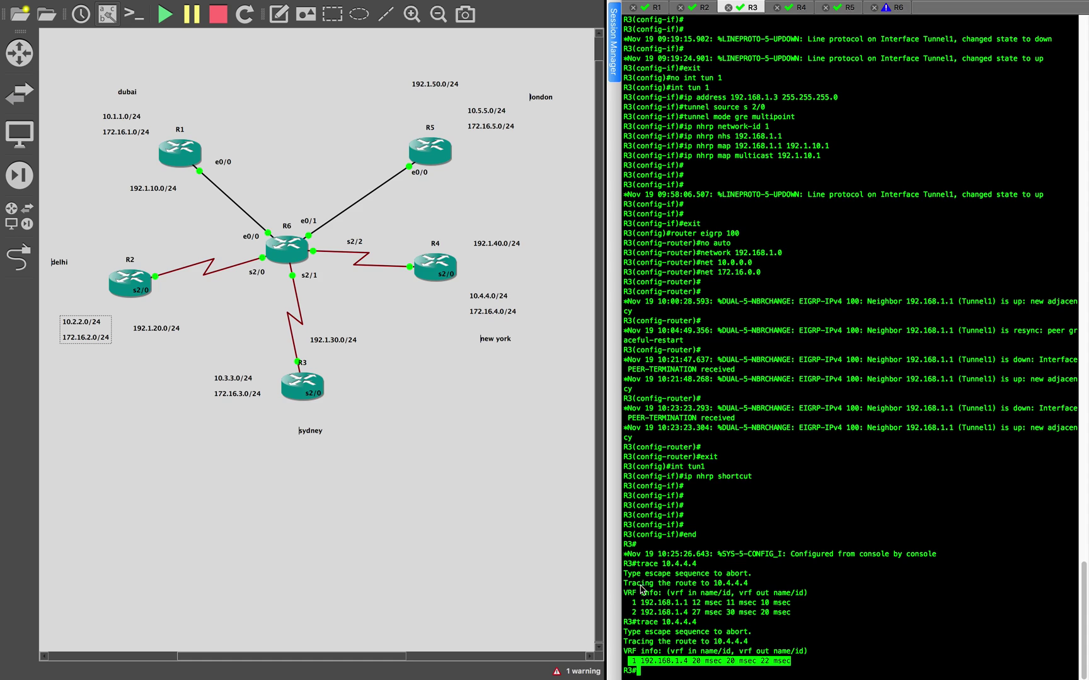
left_click(633, 602)
left_click_drag(633, 602, 797, 612)
left_click(706, 659)
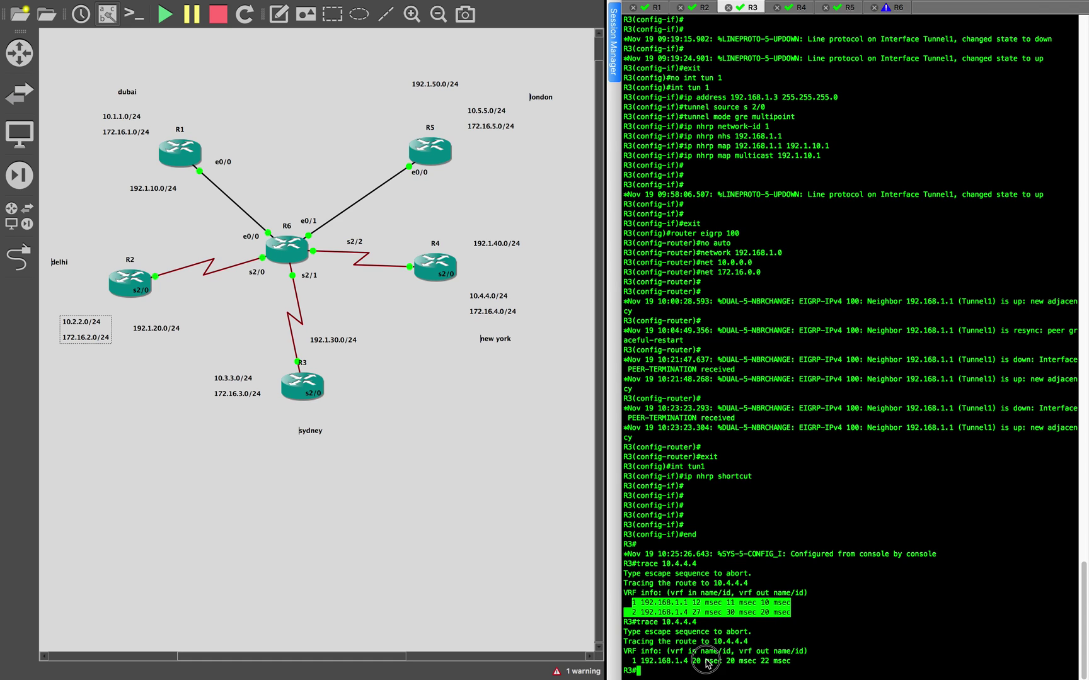
left_click_drag(637, 663, 826, 659)
left_click_drag(632, 603, 816, 612)
left_click(829, 632)
left_click_drag(633, 653, 819, 659)
Display R3's NHRP mappings with show ip nhrp and examine the entry for 10.4.4.0/24.
key("Return")
key("Return")
key("Return")
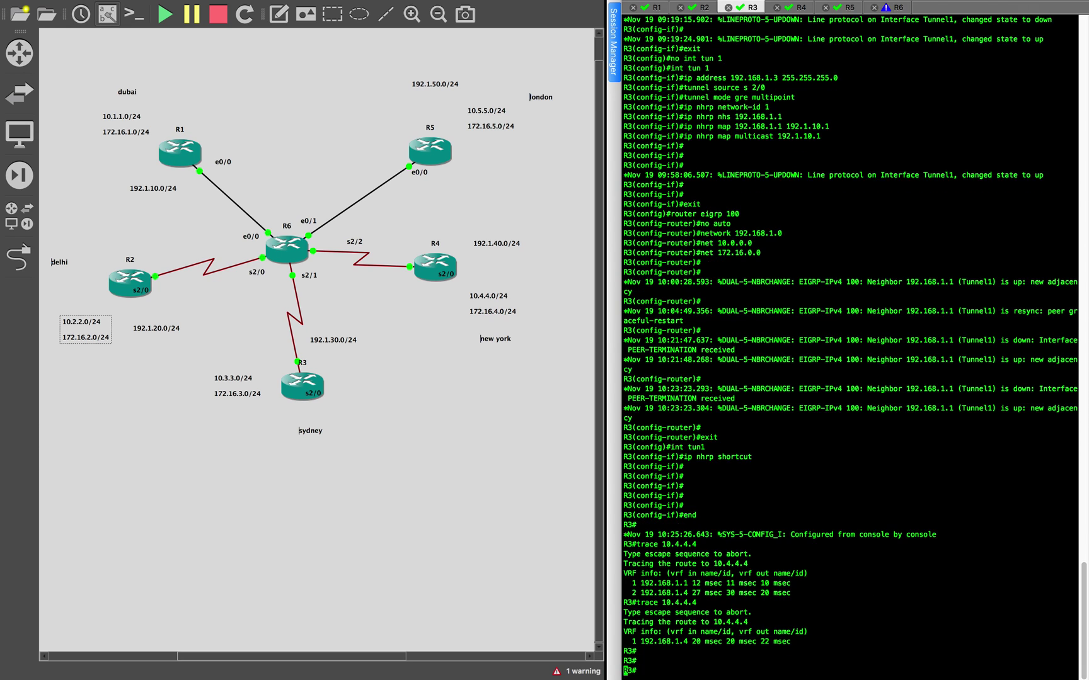
type("show ip nhr")
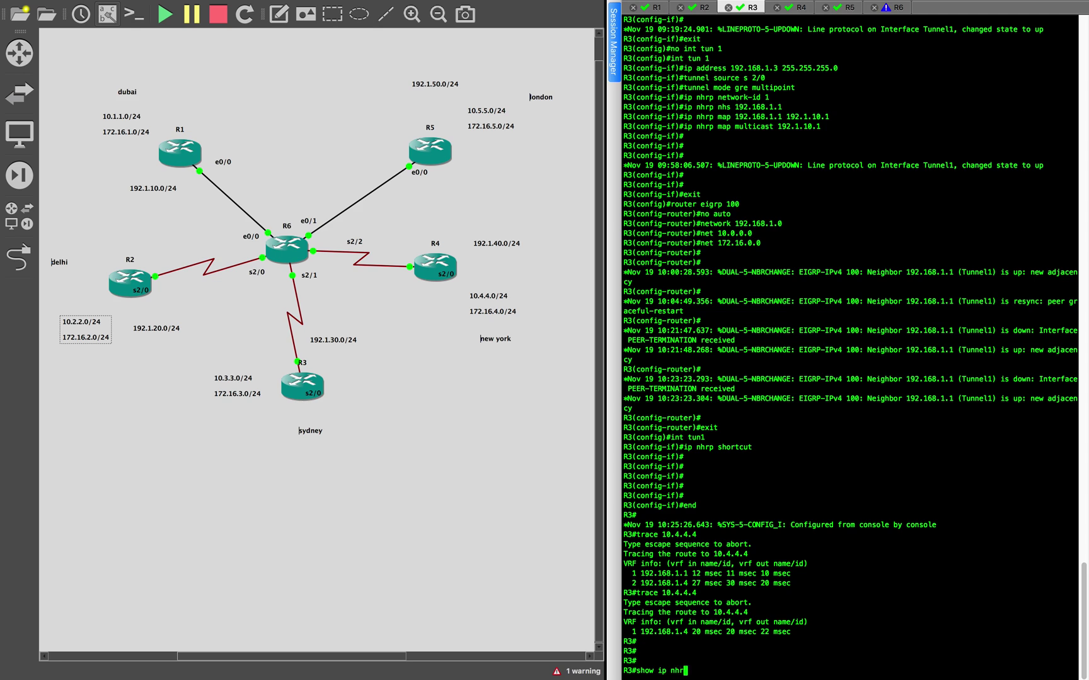
type("p")
key("Return")
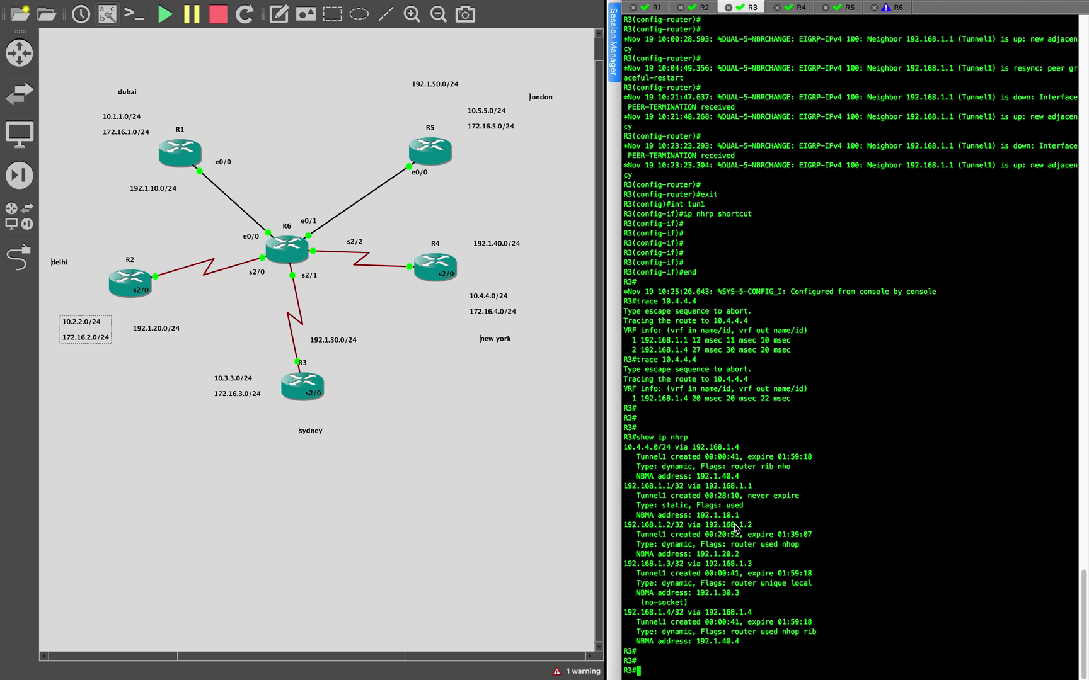
left_click_drag(624, 446, 784, 483)
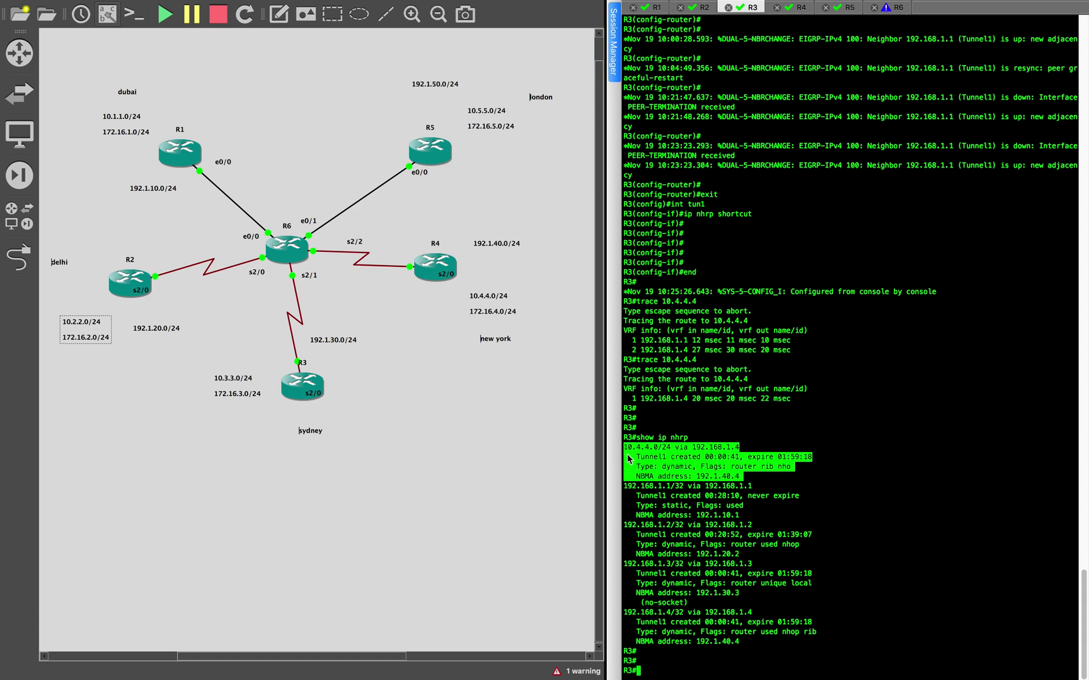
left_click(660, 452)
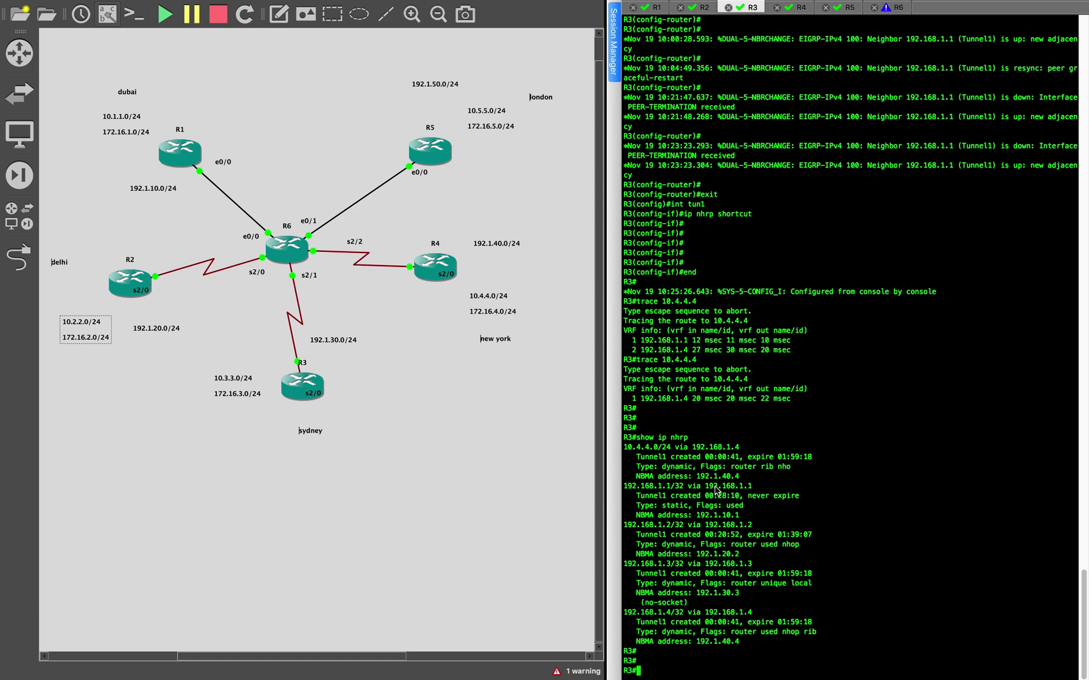
Examine the NBMA address in R3's NHRP entry for 10.4.4.0/24.
left_click_drag(697, 477, 762, 479)
left_click(326, 150)
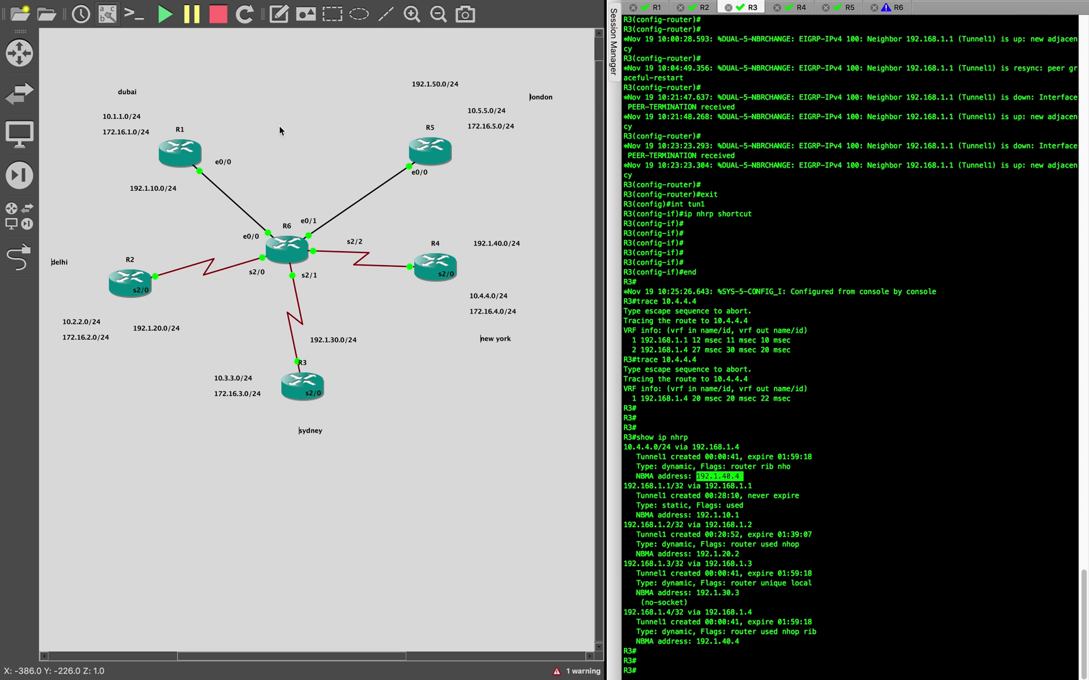
left_click(666, 463)
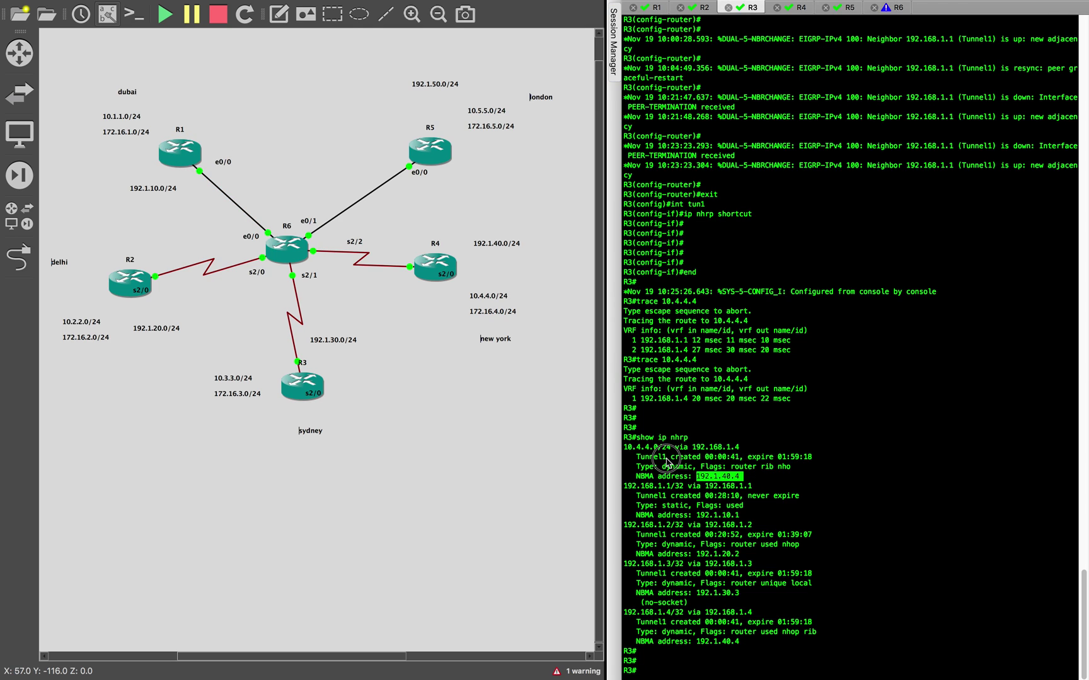
Display R3's routing table with show ip route and examine the next hop of the 10.1.1.0/24 EIGRP route.
type("show ip route")
key("Return")
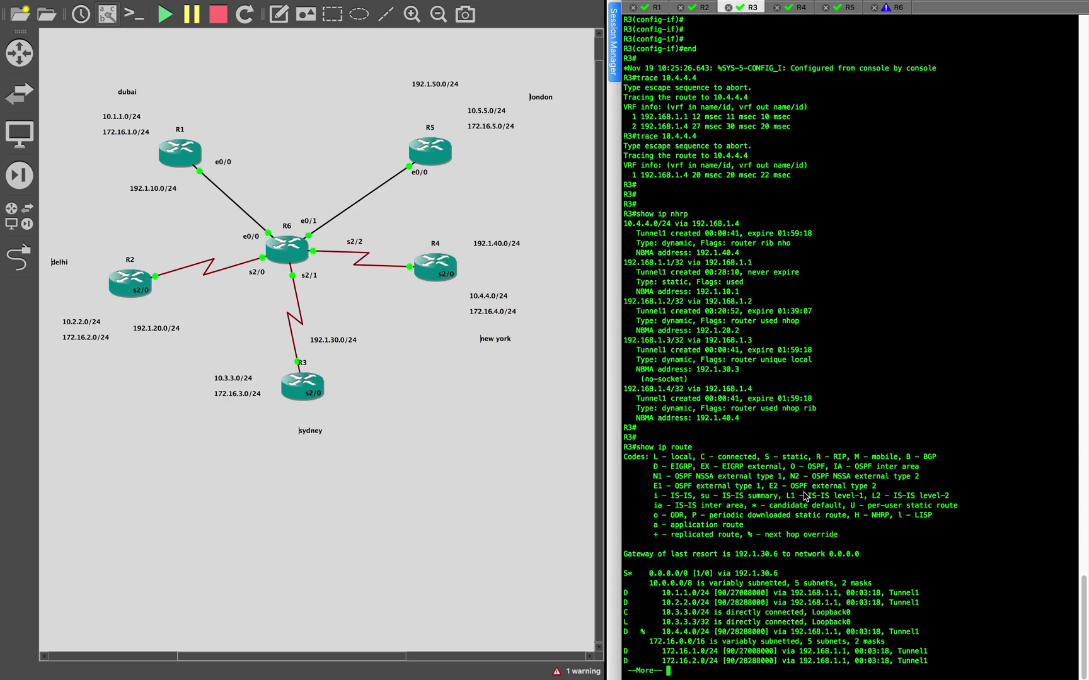
key("Return")
key("Return")
key("Return")
key("Return")
left_click_drag(791, 554, 838, 554)
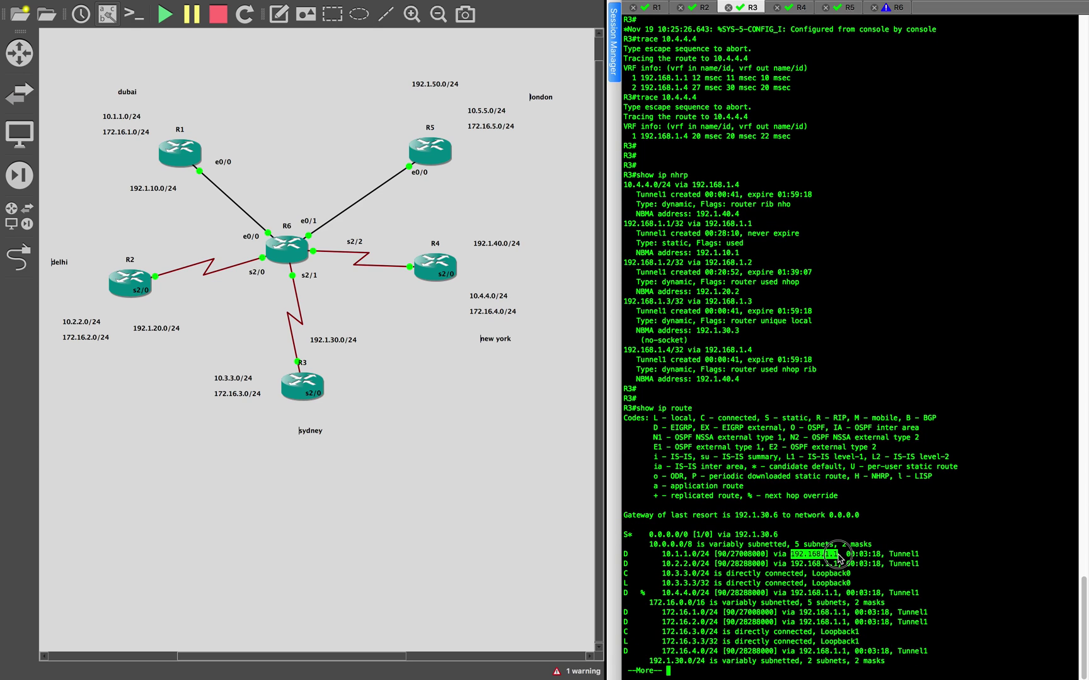
Compare the 10.4.4.0/24 NHRP entry with the 10.0.0.0/8 routes, and page through the rest of R3's routing table.
left_click_drag(650, 186, 860, 238)
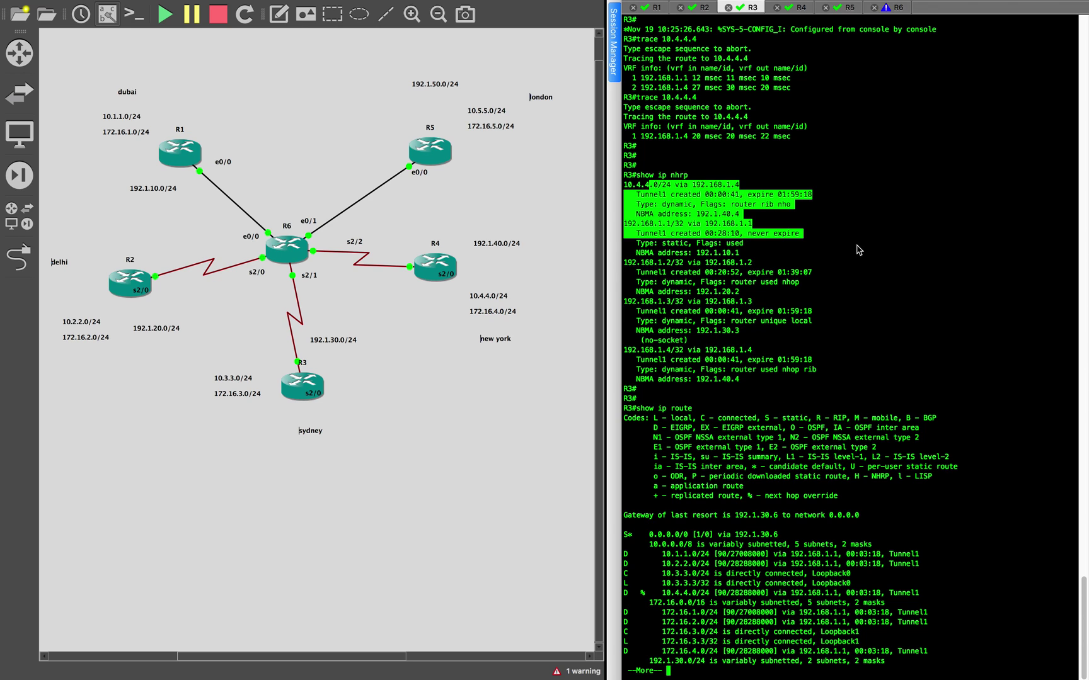
left_click(858, 272)
left_click_drag(624, 185, 750, 220)
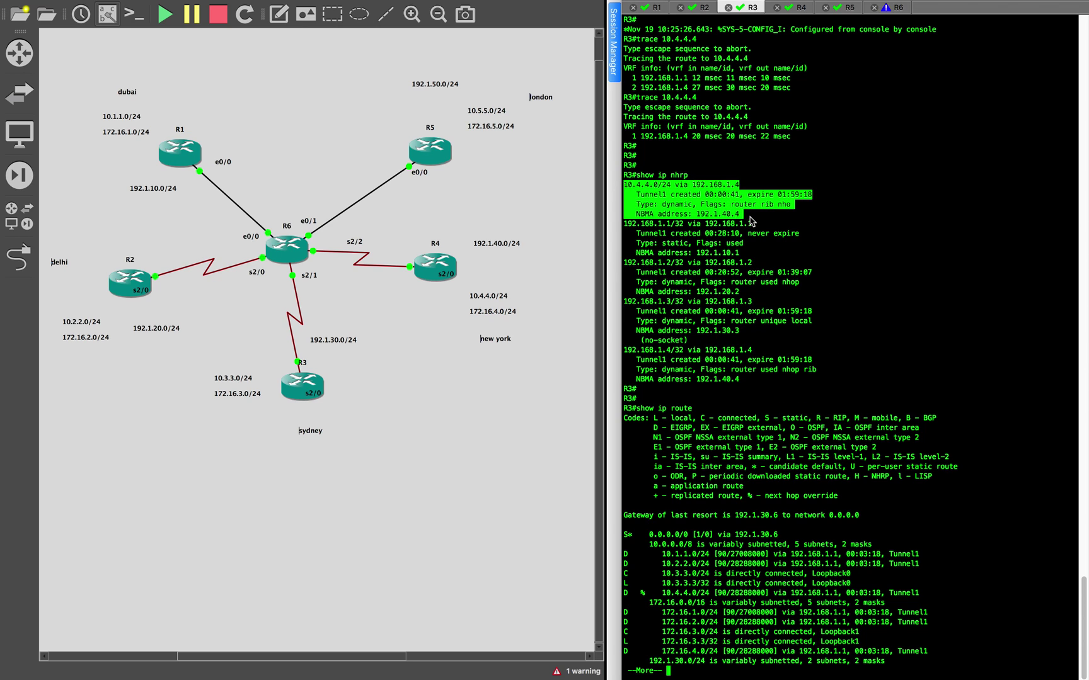
left_click_drag(723, 544, 882, 603)
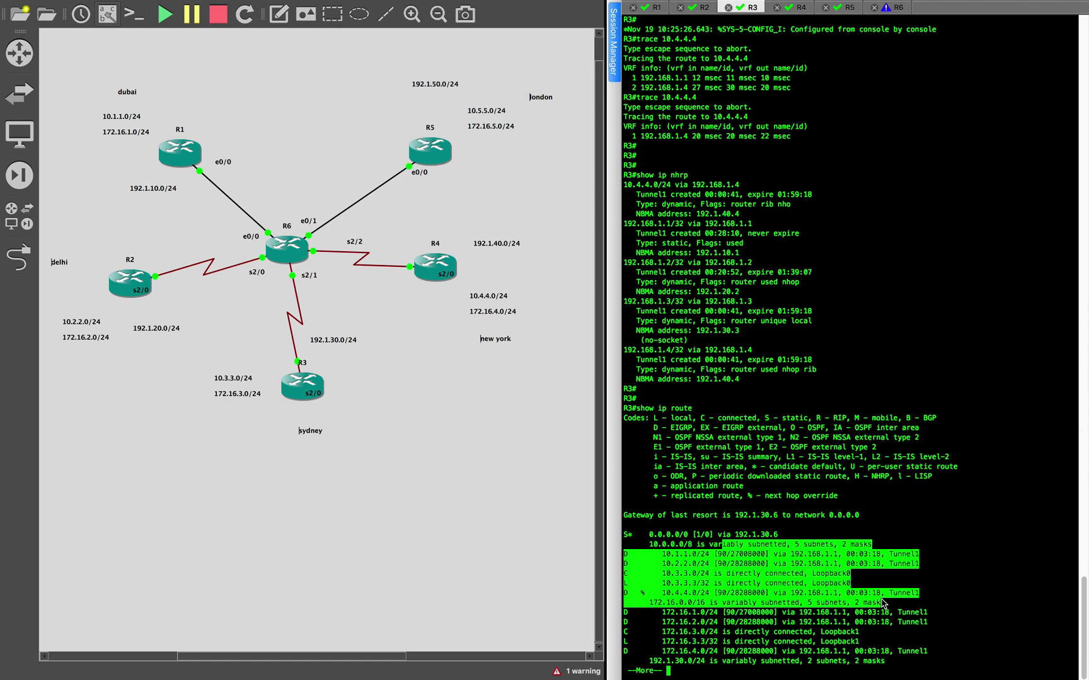
left_click(849, 328)
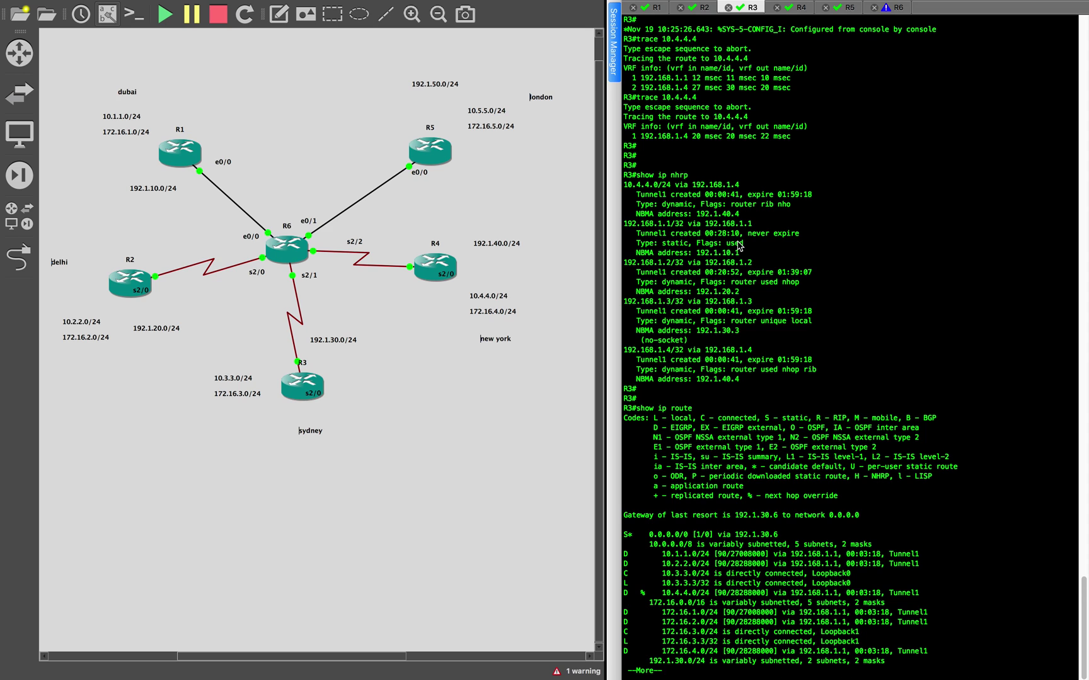
key("space")
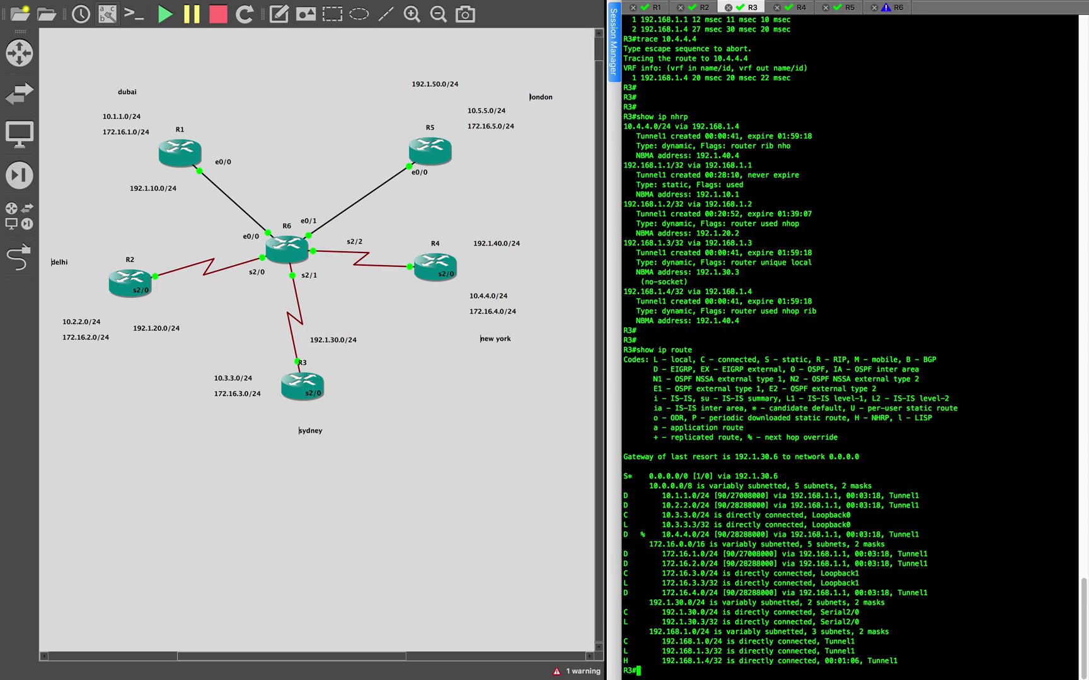
Bring up the multi-line paste of the IPsec commands in R1's configuration mode and review the crypto isakmp policy 10 lines.
left_click(656, 11)
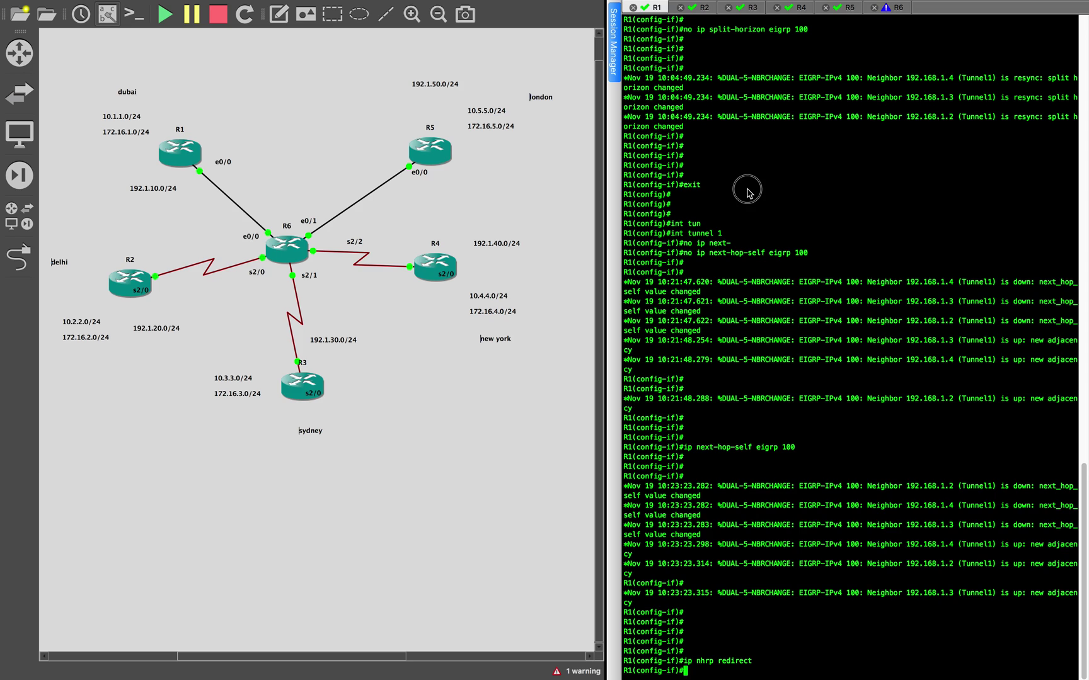
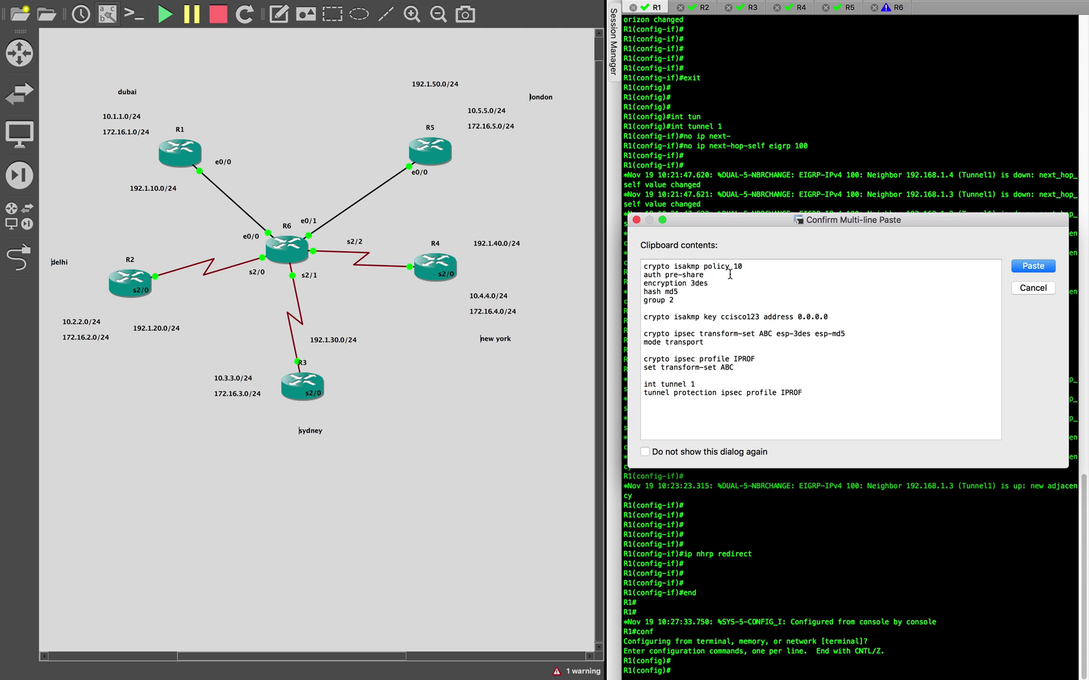
left_click(678, 299)
left_click_drag(678, 299, 634, 258)
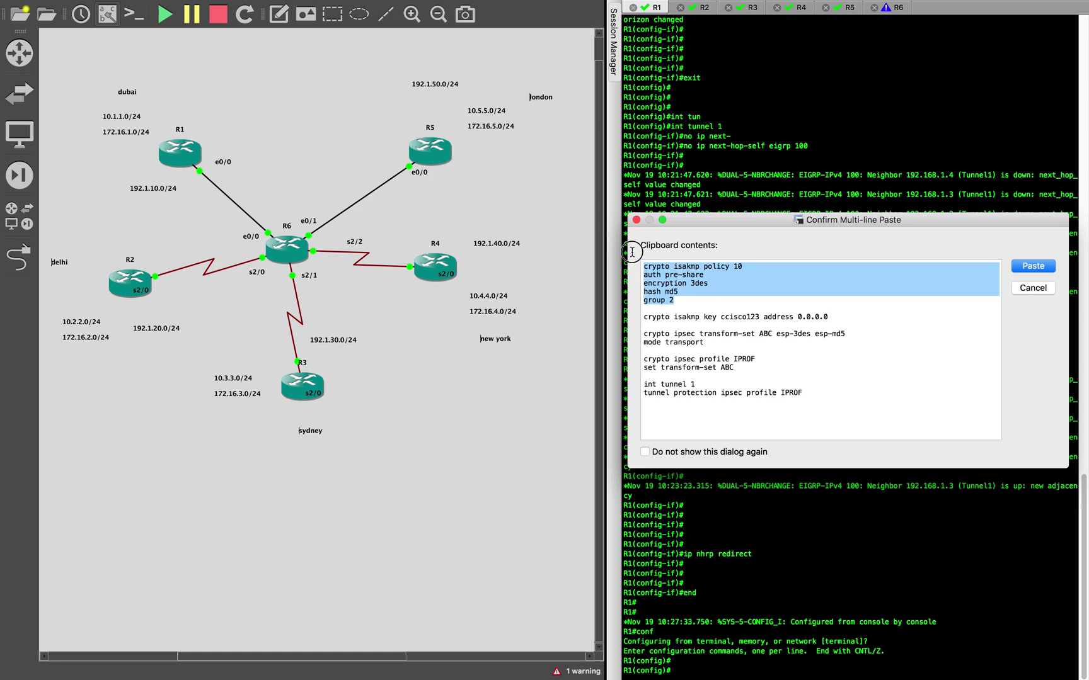
left_click(719, 299)
left_click_drag(694, 302, 644, 288)
left_click(708, 295)
left_click(674, 267)
left_click(683, 290)
Review the pre-shared key line for address 0.0.0.0 and the transport mode of transform set ABC.
left_click(753, 319)
left_click_drag(720, 317, 787, 318)
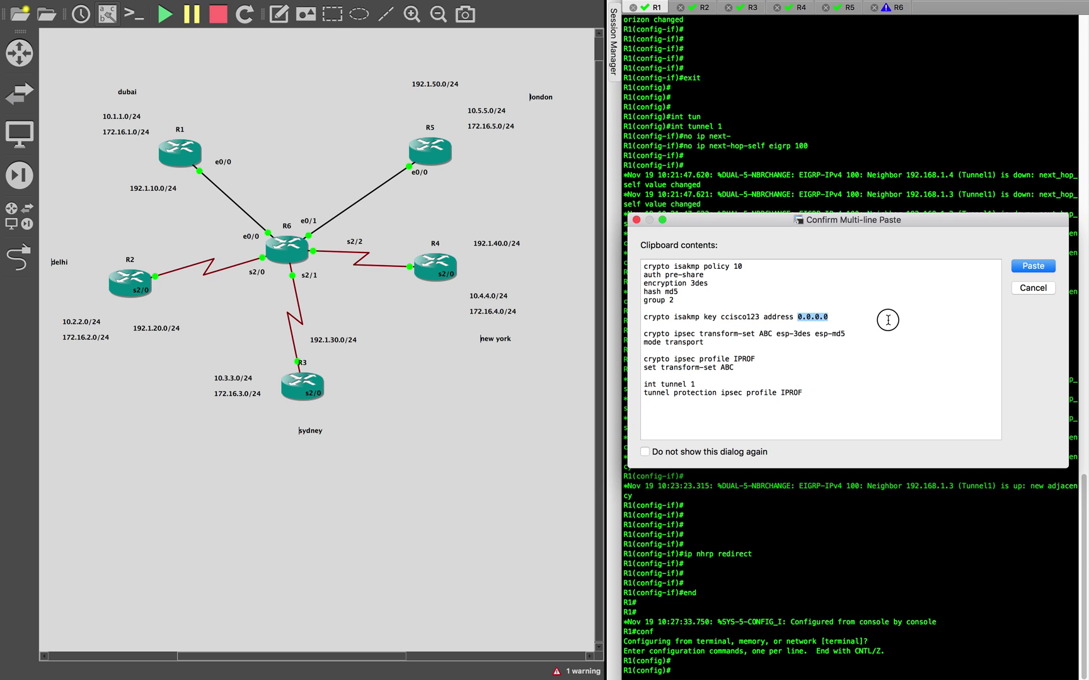
left_click(881, 322)
left_click_drag(673, 336, 629, 341)
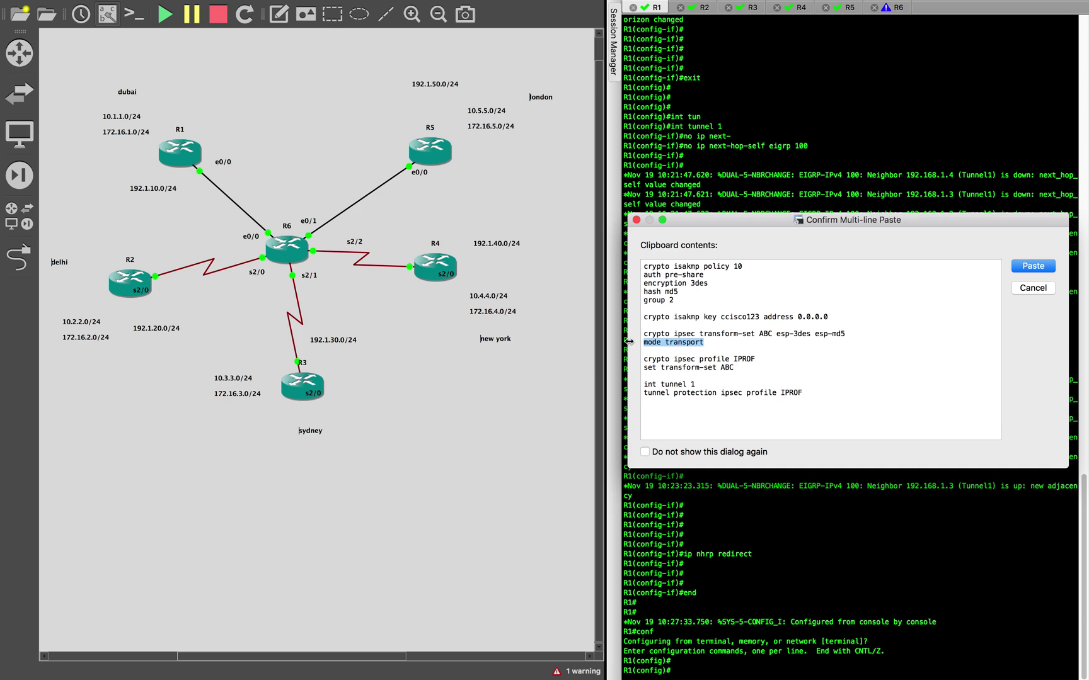
left_click_drag(750, 343, 605, 340)
left_click(771, 367)
left_click_drag(714, 344, 625, 341)
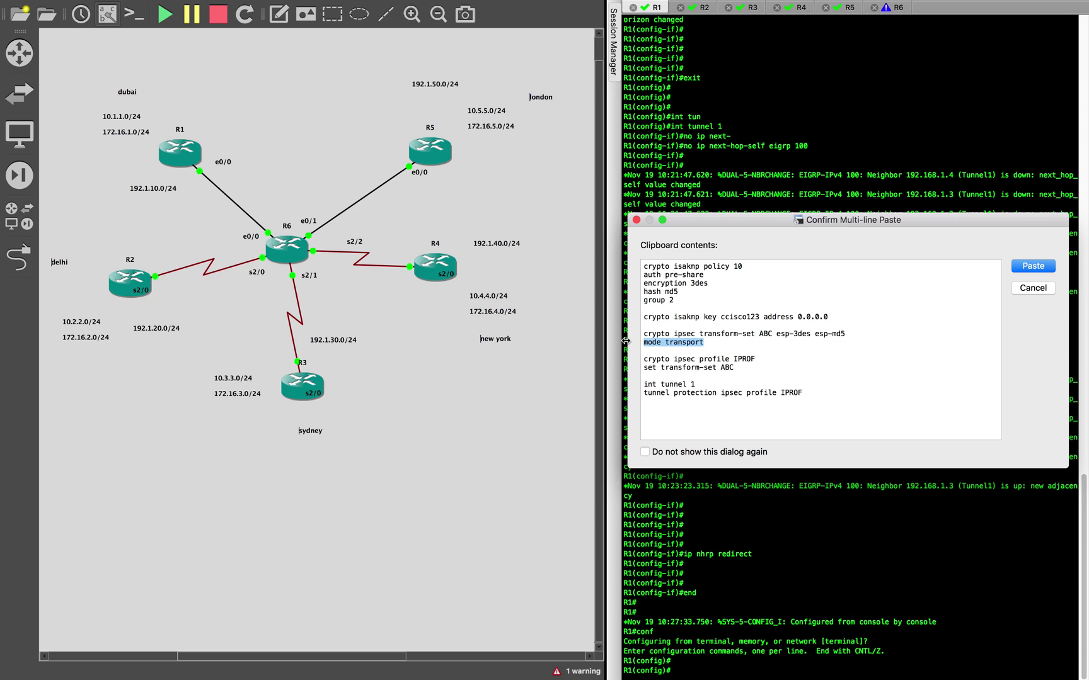
Review the crypto ipsec profile IPROF lines that reference transform set ABC.
left_click(756, 373)
left_click_drag(738, 375, 629, 357)
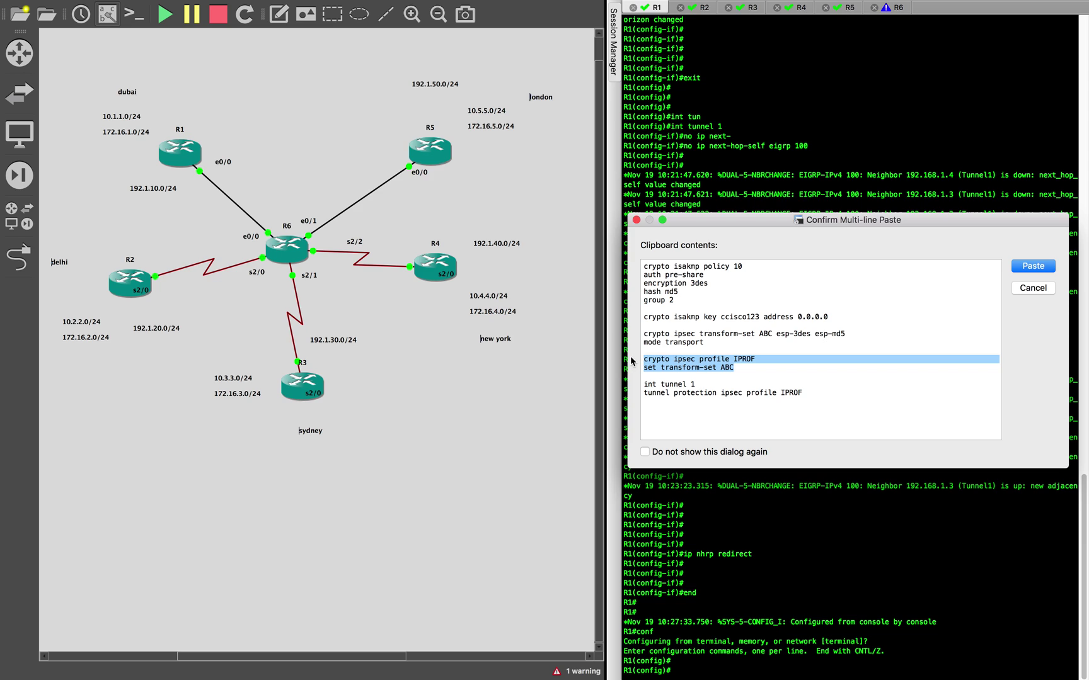
left_click_drag(698, 359, 775, 357)
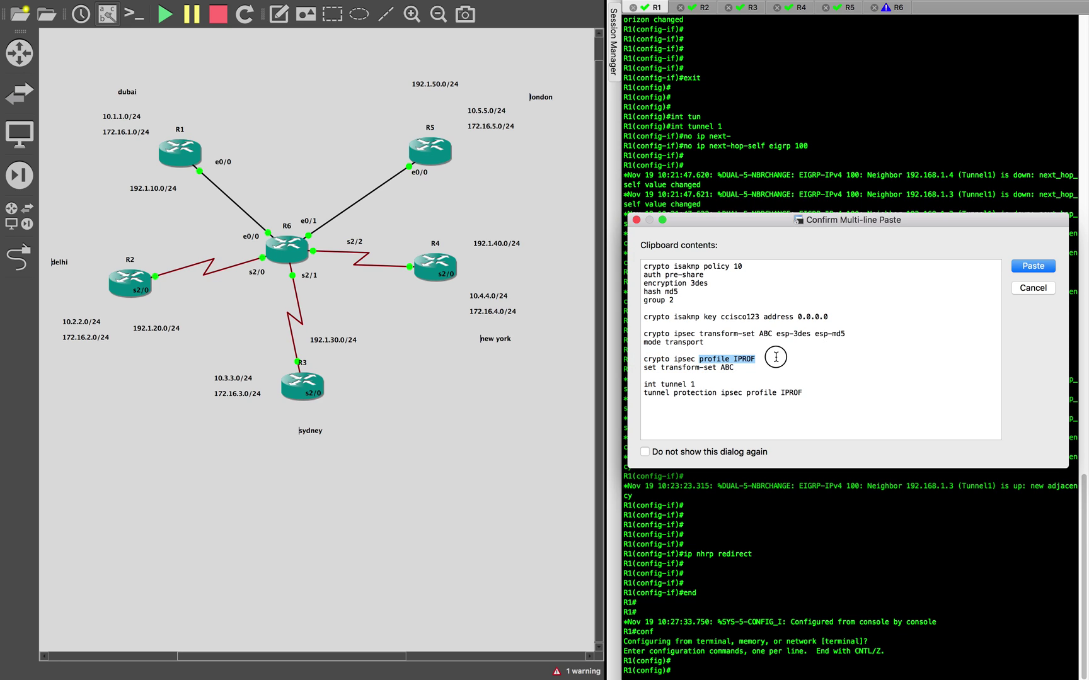
left_click(776, 363)
left_click_drag(699, 361, 780, 358)
left_click(779, 360)
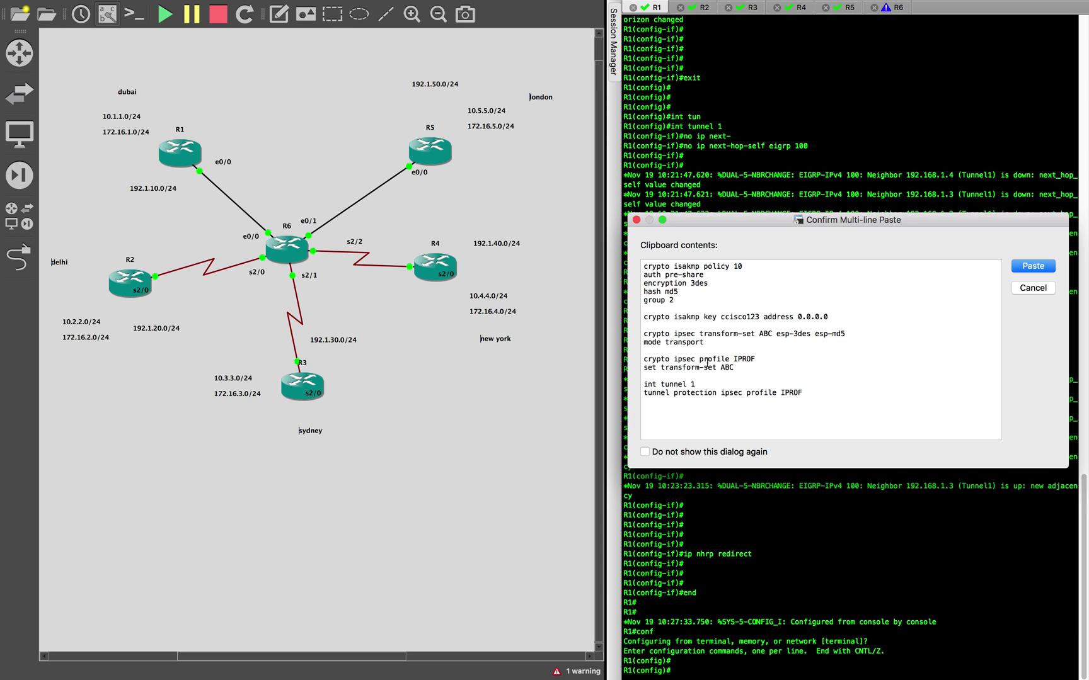
left_click_drag(756, 360, 636, 360)
left_click_drag(734, 370, 634, 364)
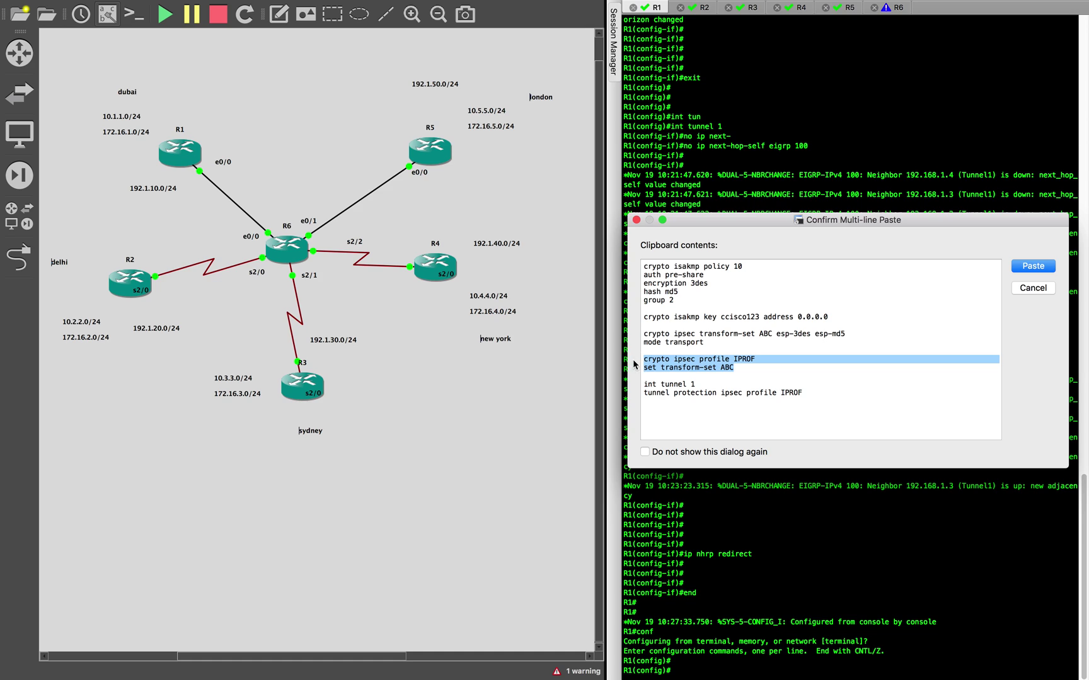
left_click(742, 372)
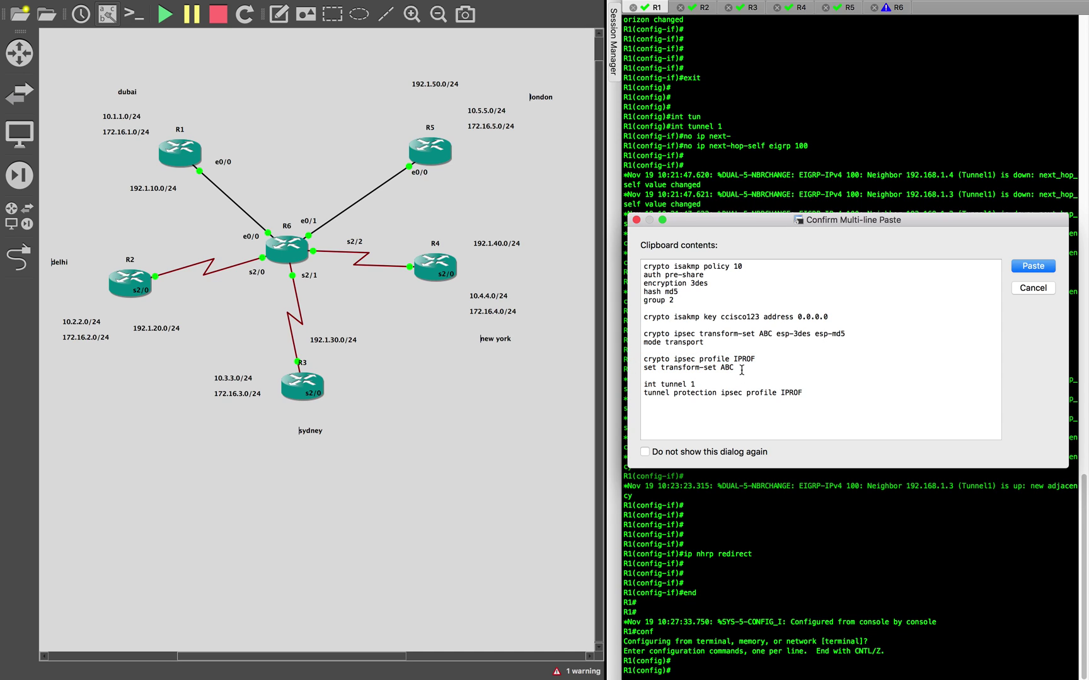
Review the tunnel 1 protection line for profile IPROF and apply the pasted IPsec configuration, including the pre-shared key, to R1.
left_click_drag(696, 389, 639, 385)
left_click(702, 396)
left_click_drag(816, 392, 624, 392)
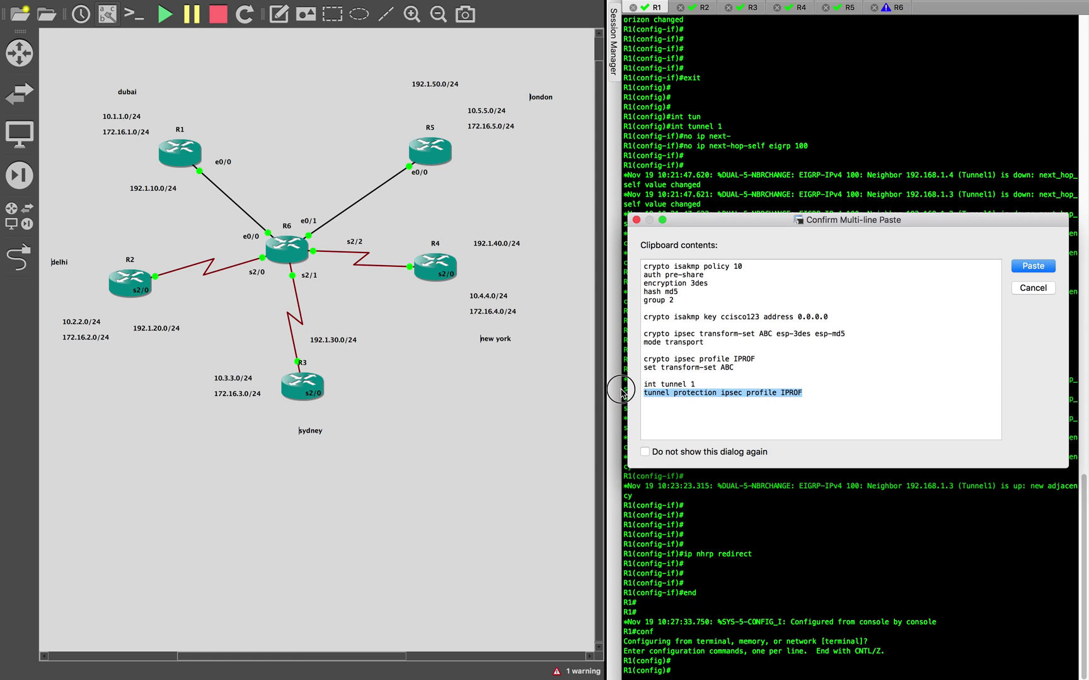
left_click(787, 367)
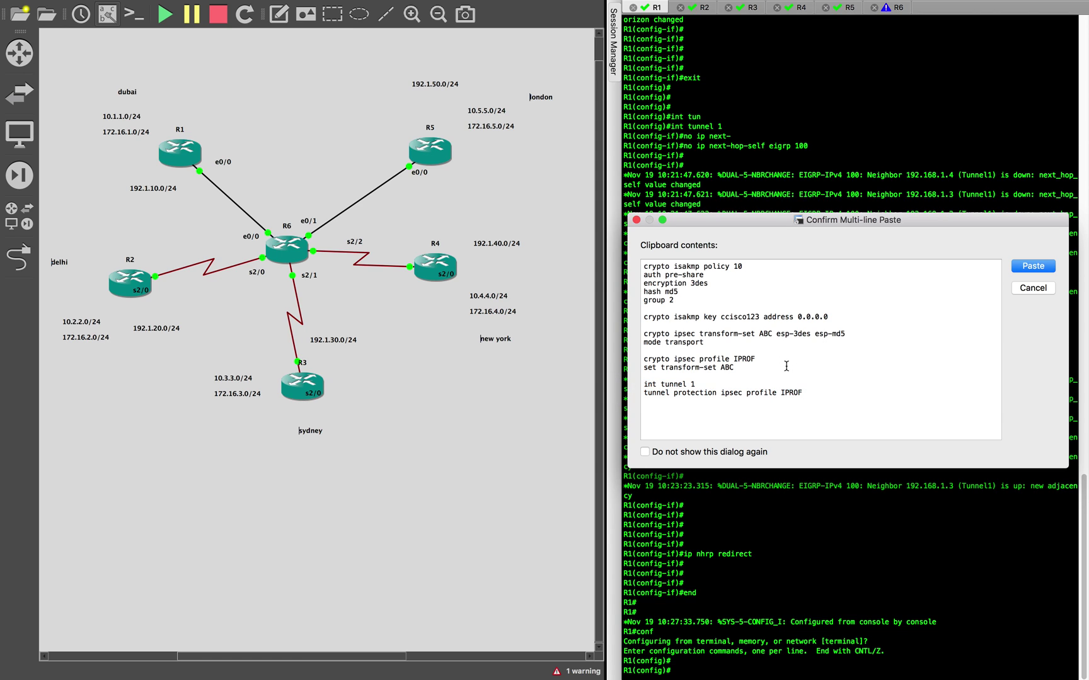
left_click(1031, 267)
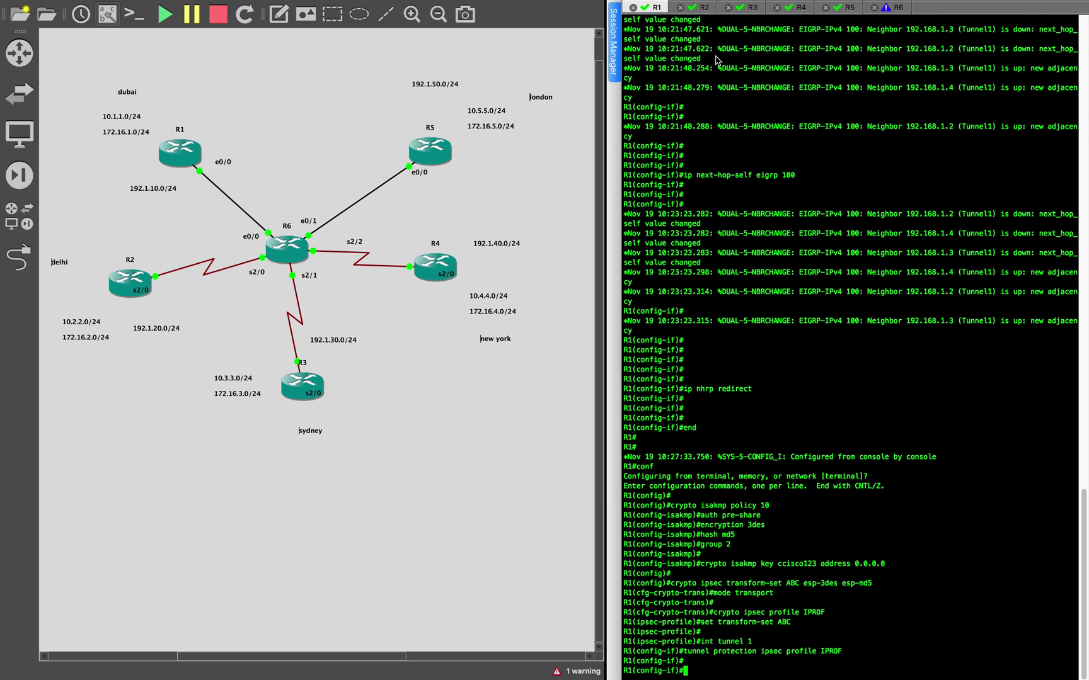
On R2, exit interface configuration mode and paste the same IPsec configuration, including the pre-shared key and tunnel 1 protection with IPROF.
left_click(699, 8)
type("enxit")
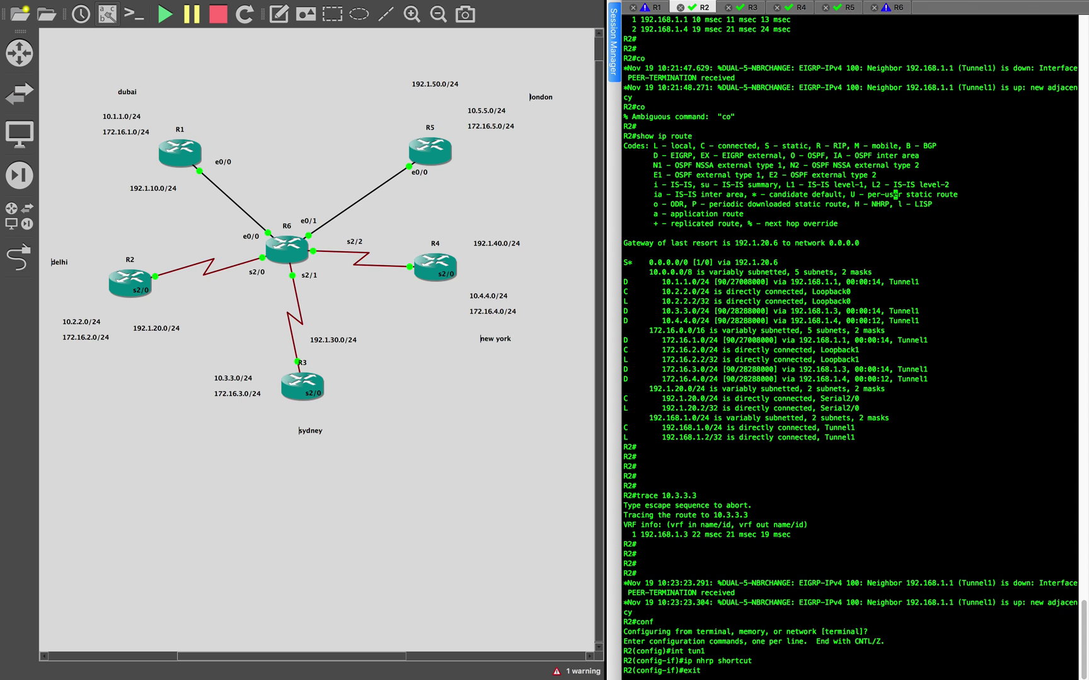
key("Return")
type("e")
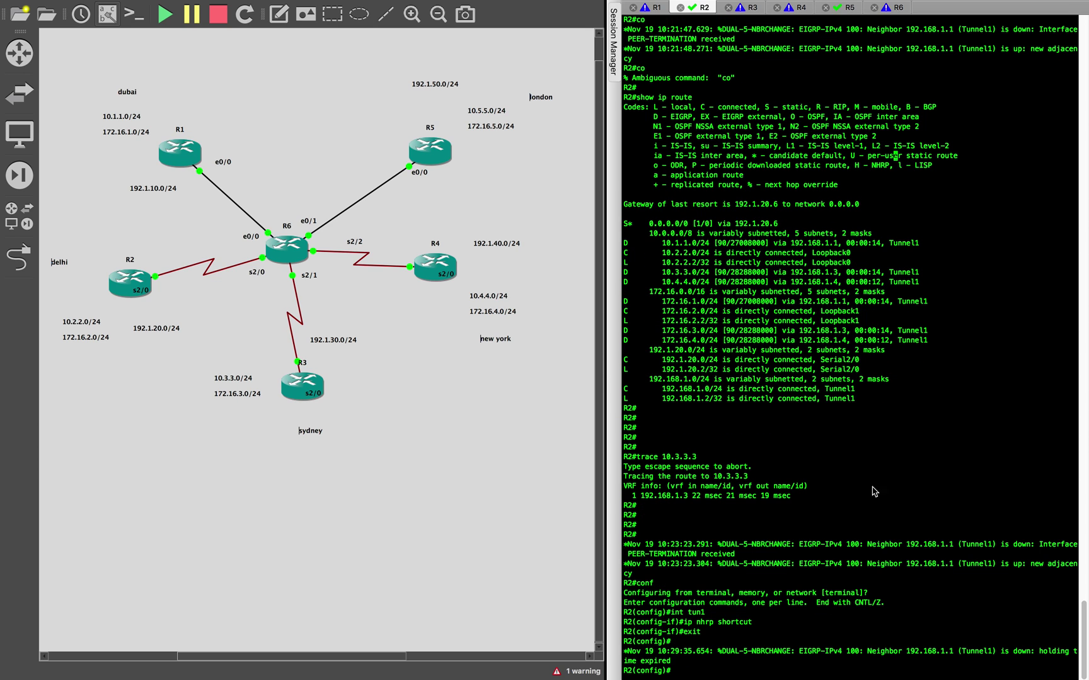
key("super+v")
left_click(1021, 265)
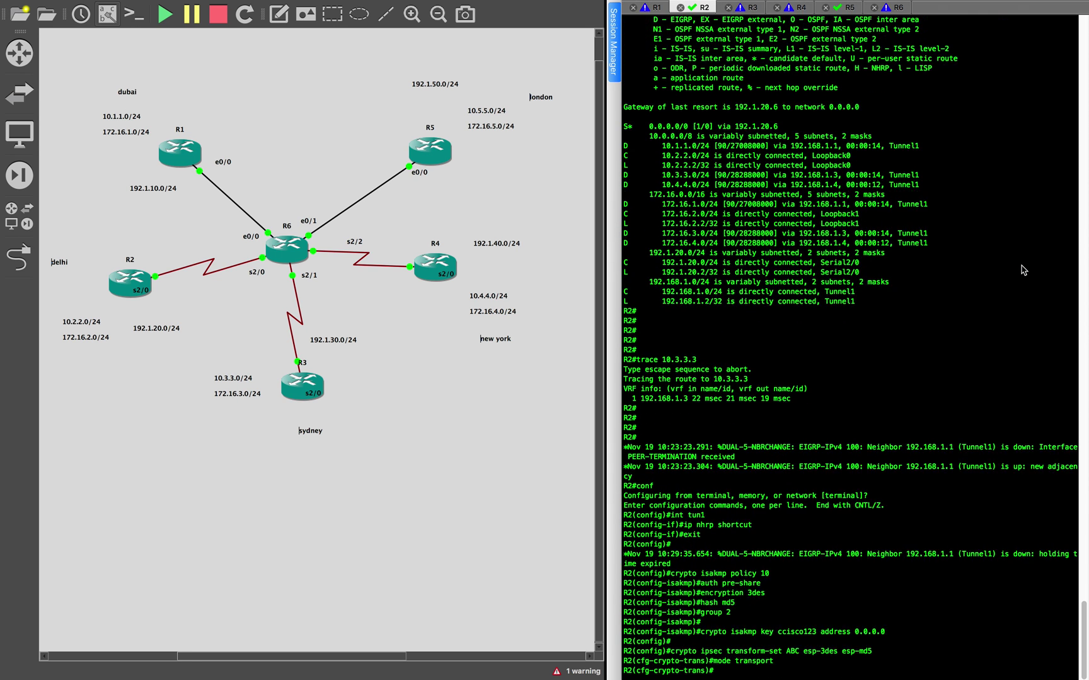
On R3, enter configuration mode and paste the same IPsec configuration, including the pre-shared key and tunnel 1 protection with IPROF.
left_click(745, 8)
type("cong")
key("Return")
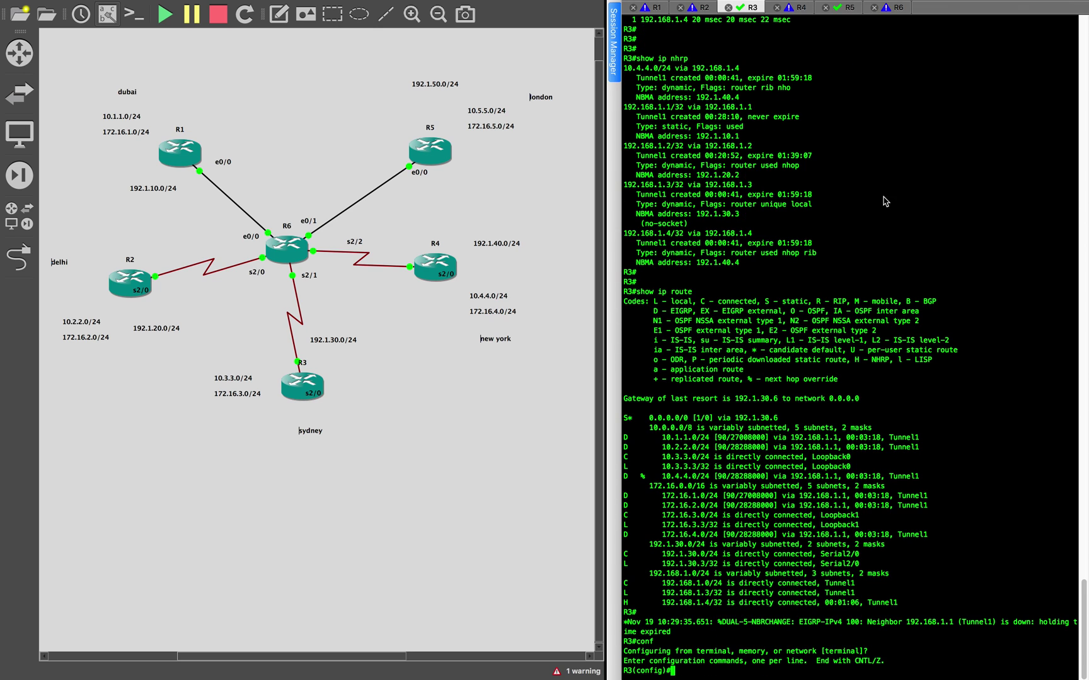
key("super+v")
key("Return")
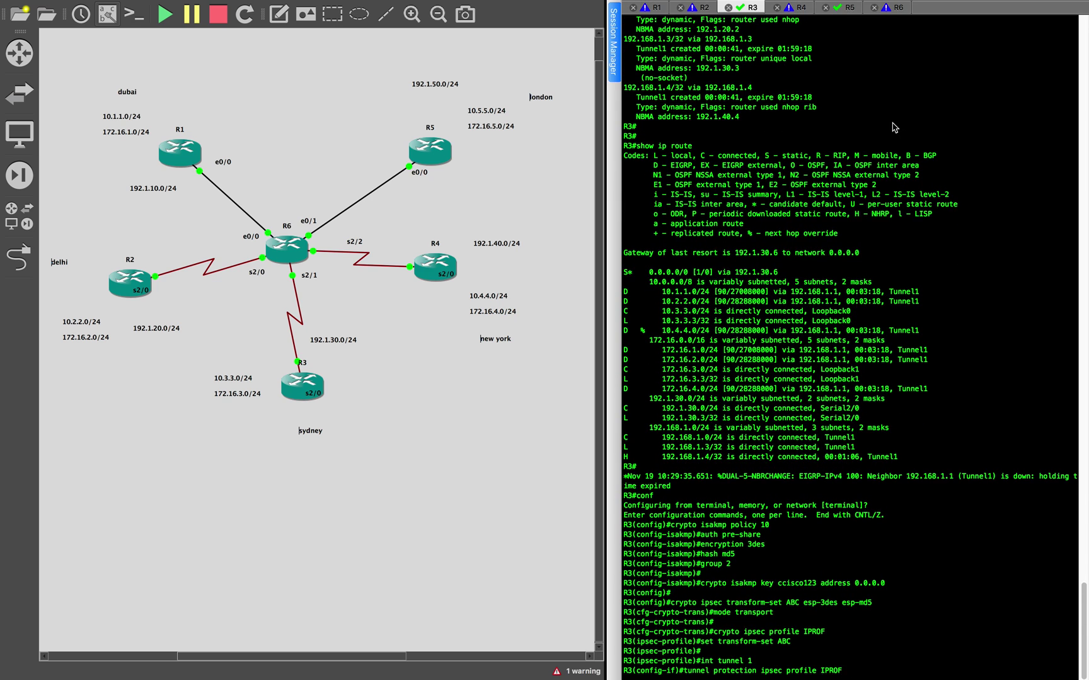
On R4, exit interface configuration mode and paste the same IPsec configuration, including the pre-shared key and tunnel 1 protection with IPROF.
left_click(795, 7)
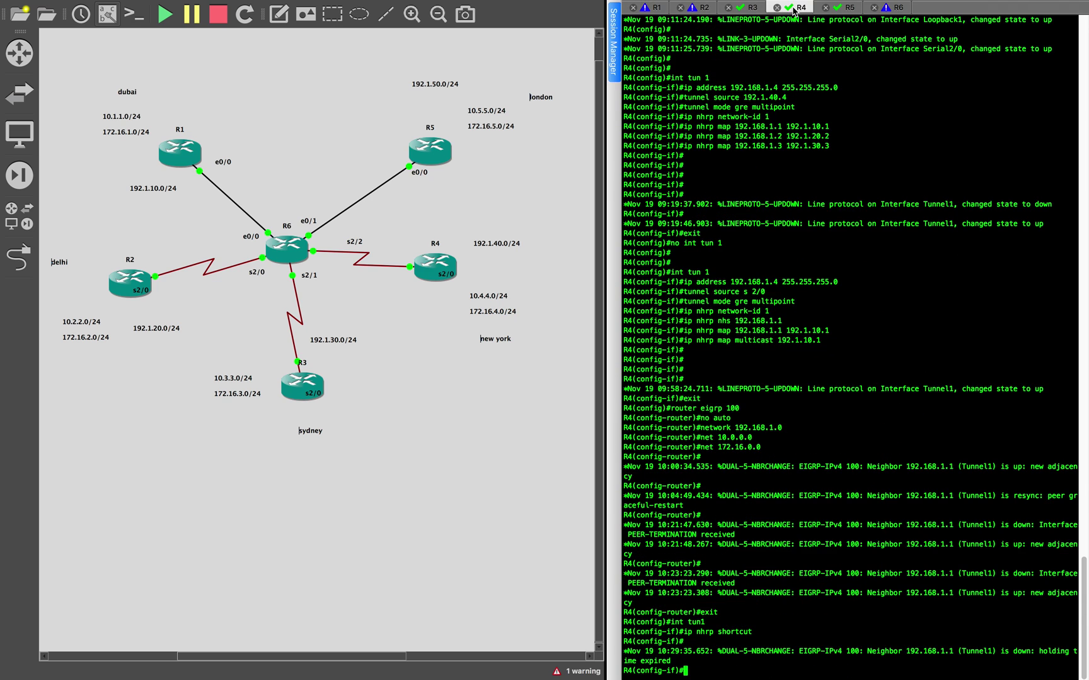
type("exit")
key("Return")
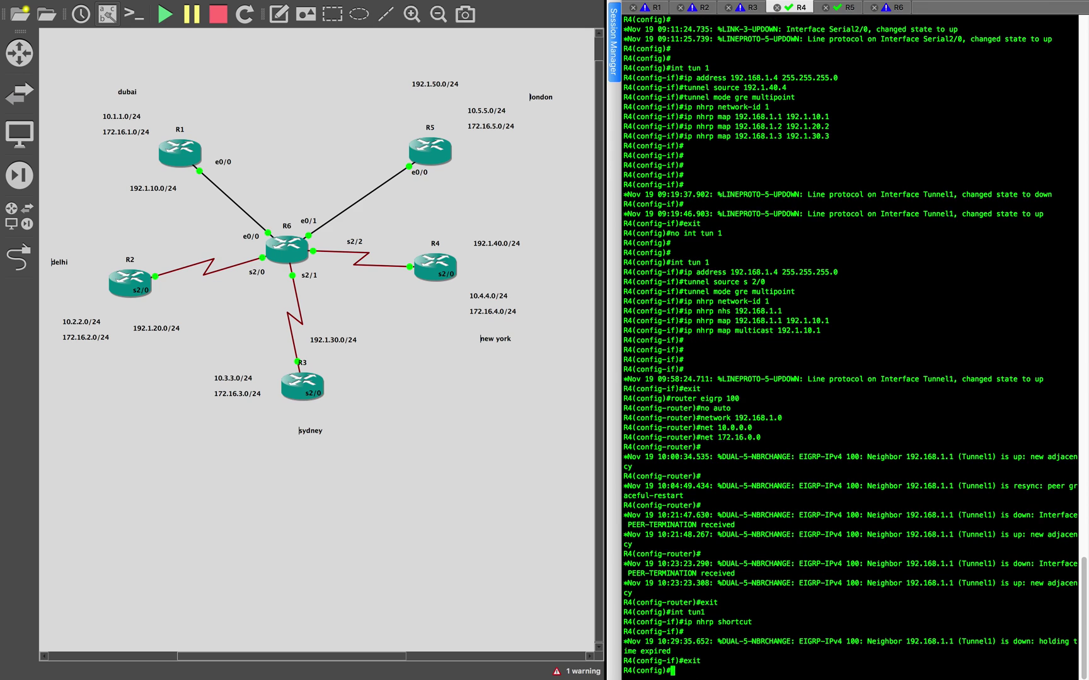
key("super+v")
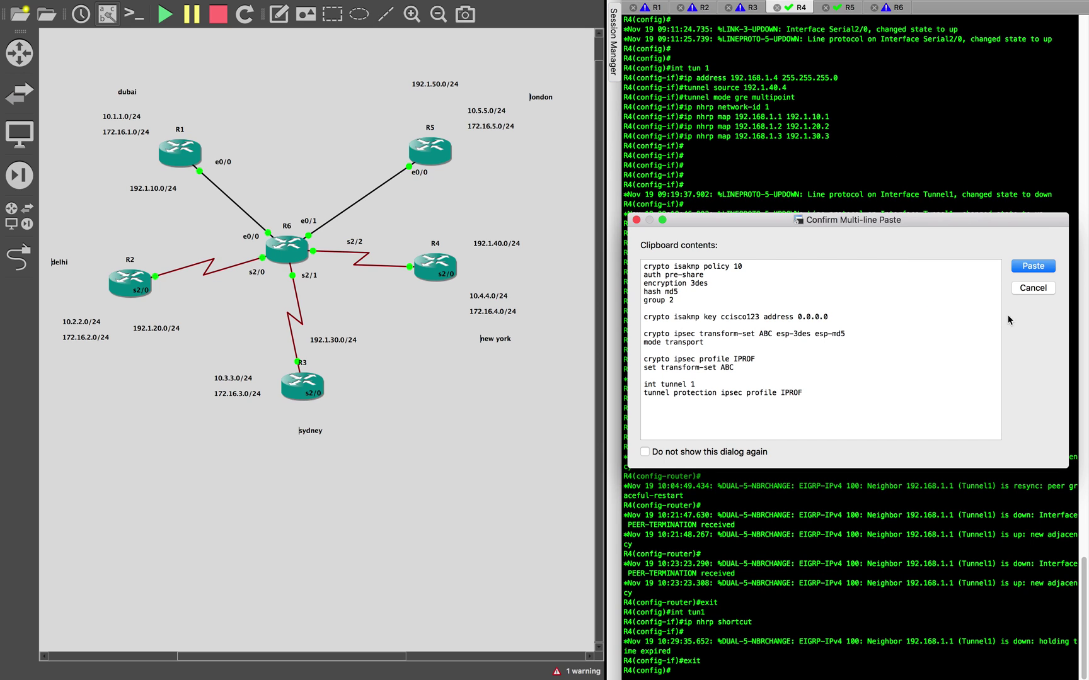
left_click(1026, 270)
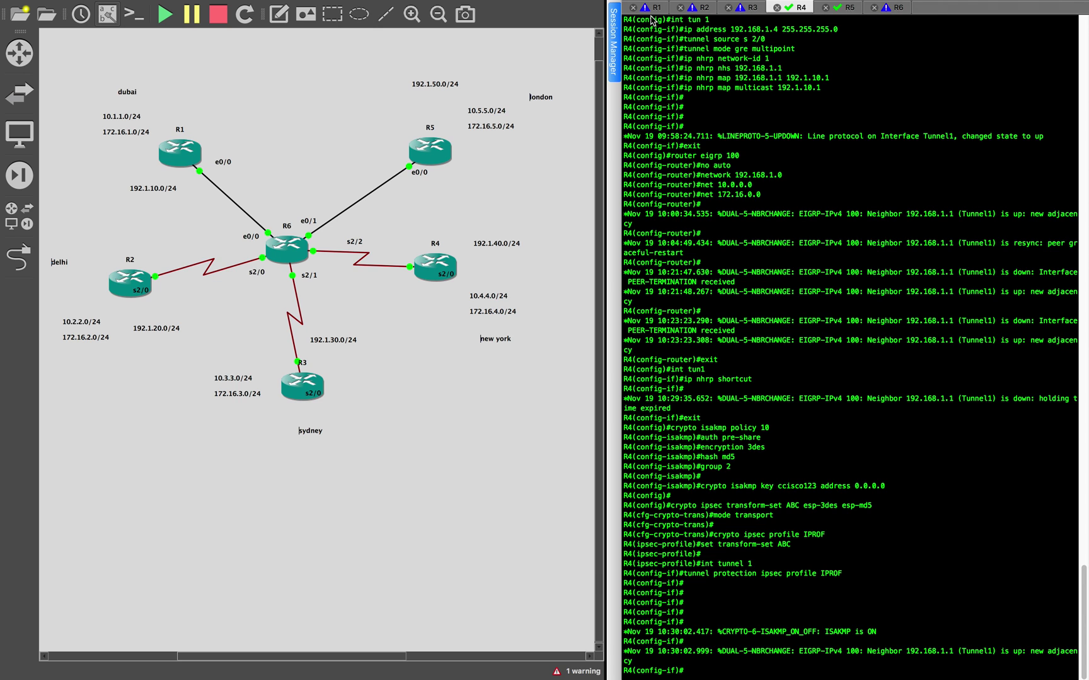
Check R1's console for EIGRP adjacency messages, and leave configuration mode on R2 with end.
left_click(654, 7)
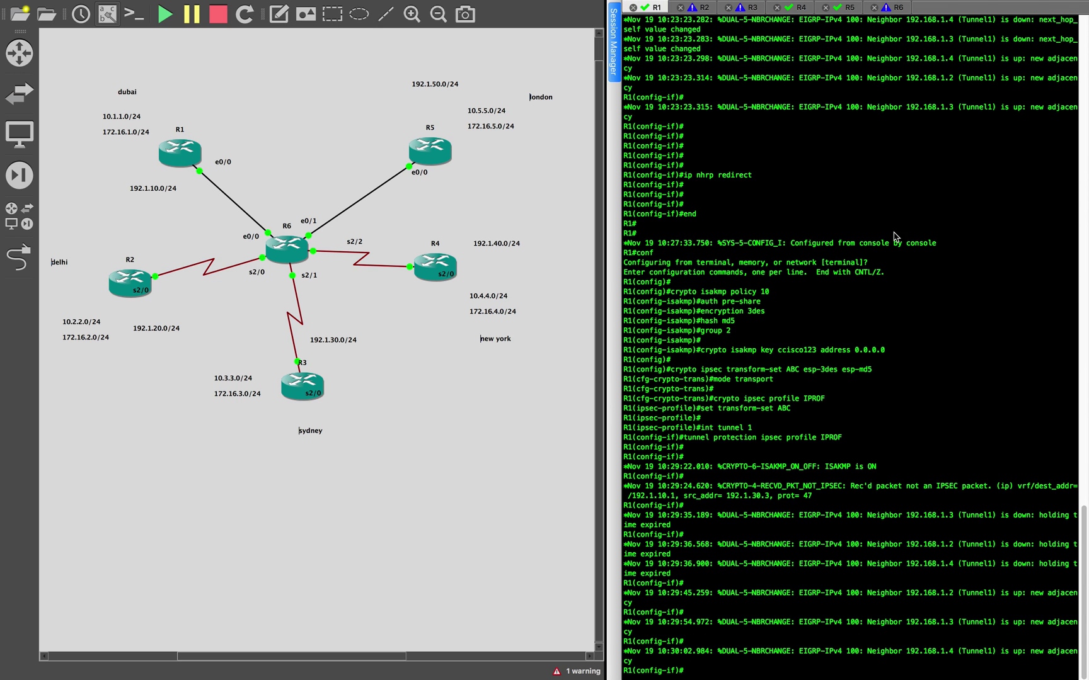
left_click(701, 7)
key("Return")
key("Return")
key("Return")
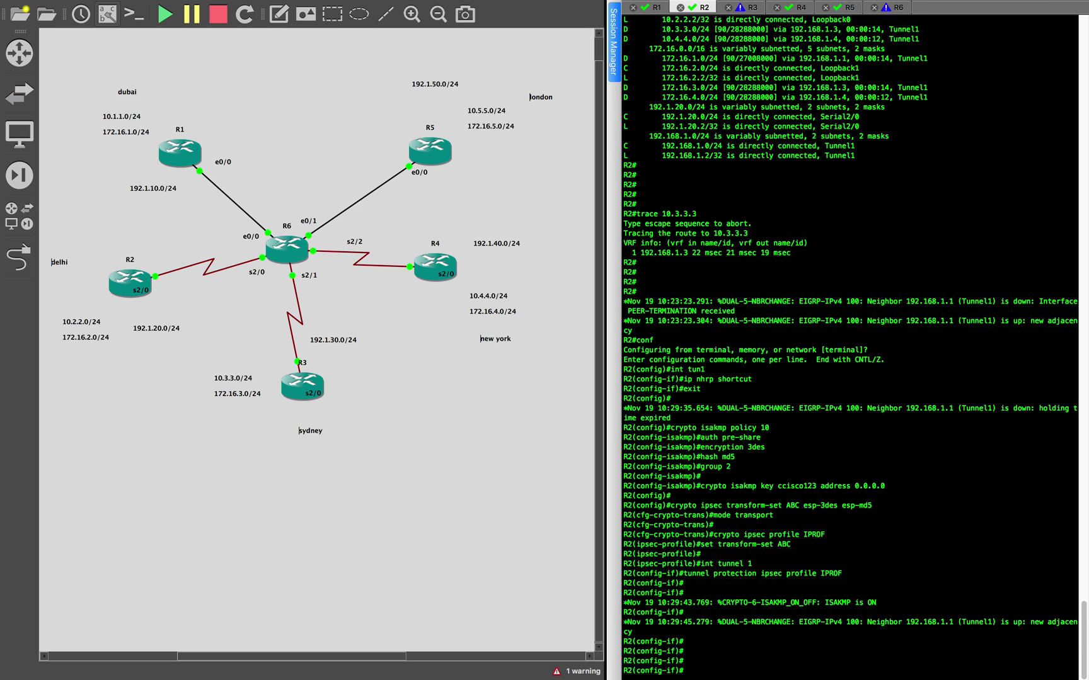
type("end")
key("Return")
key("Return")
key("Return")
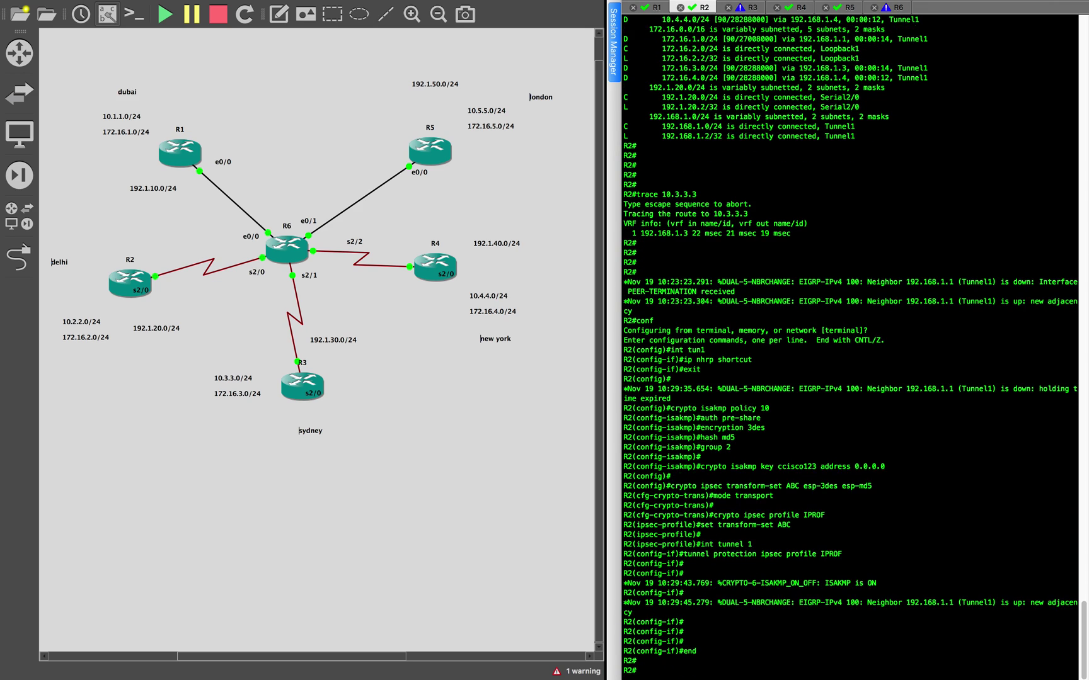
Ping 10.4.4.4 from R2 to test spoke-to-spoke connectivity over the protected tunnel.
type("pim")
key("BackSpace")
key("BackSpace")
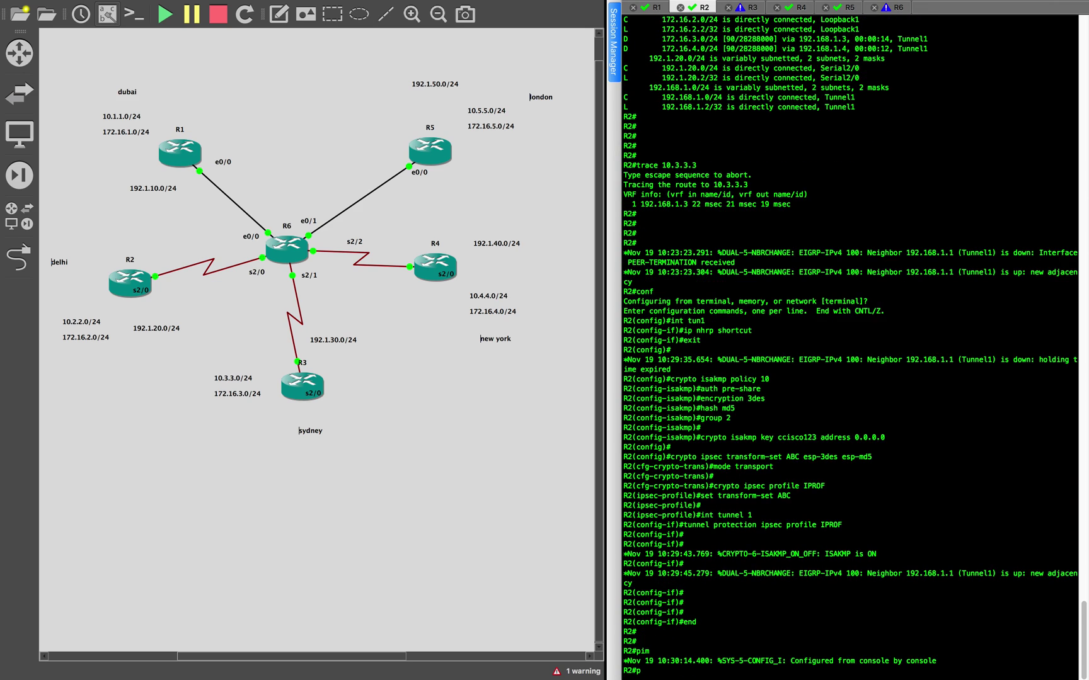
type("ing 10.4.4.4")
key("Return")
key("Return")
key("Return")
Display the ISAKMP security associations on R2 with show crypto isakmp sa and highlight the listed peer entries.
type("d")
key("BackSpace")
type("show")
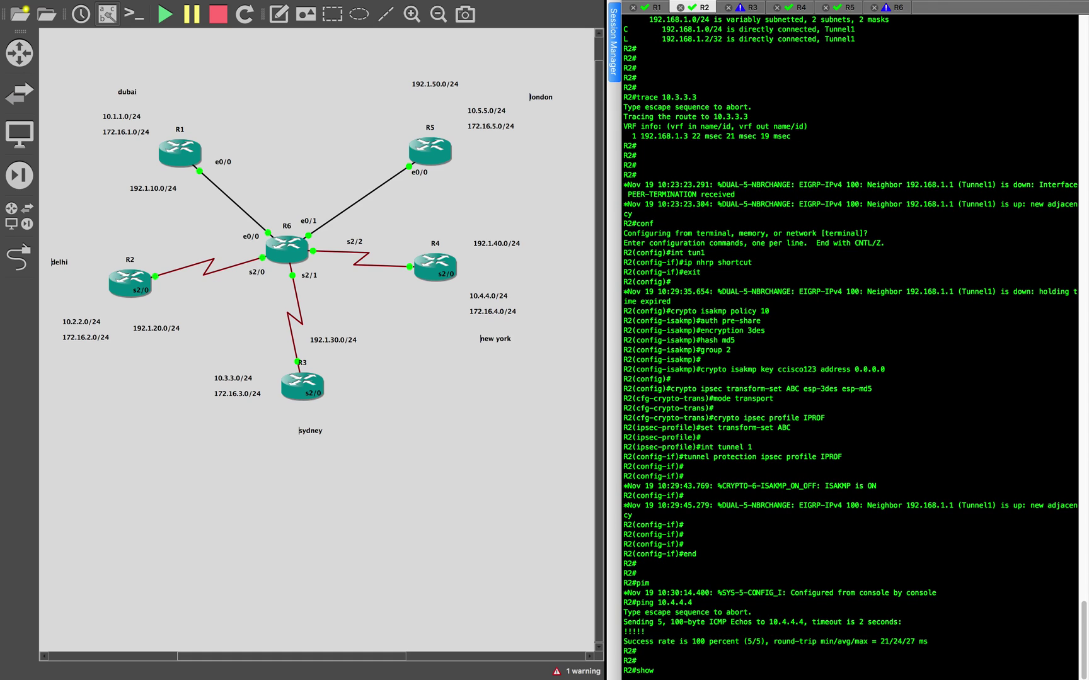
type(" crypto isakmp sa")
key("Return")
key("Return")
key("Return")
key("Return")
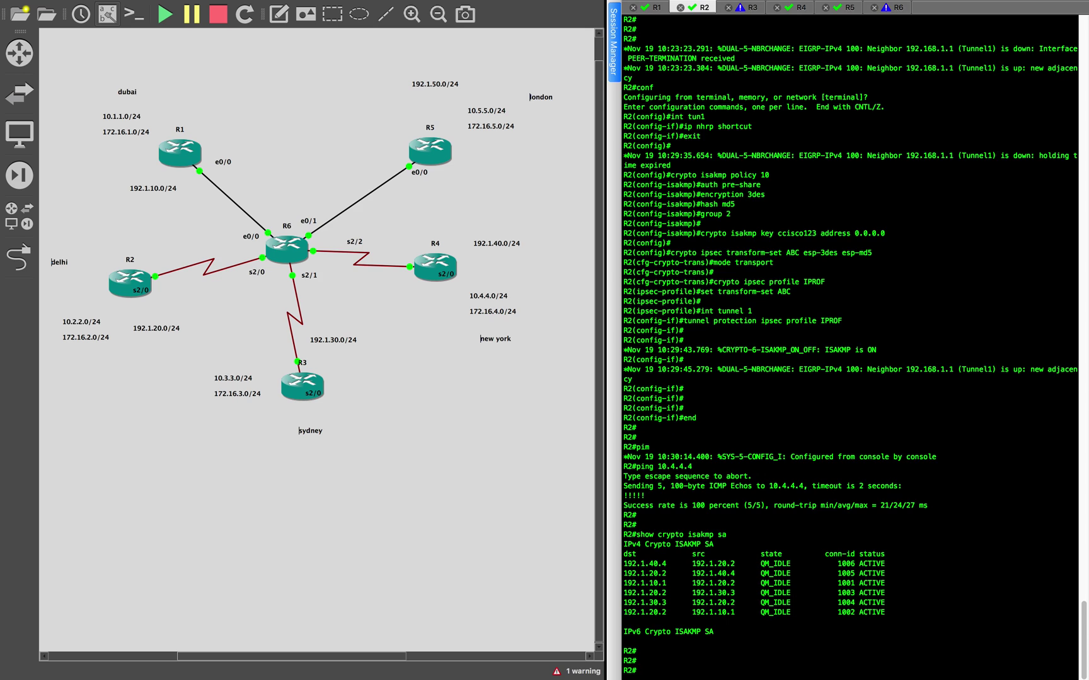
left_click_drag(884, 604, 617, 557)
Display the IPsec security associations on R2 with show crypto ipsec sa.
key("Up")
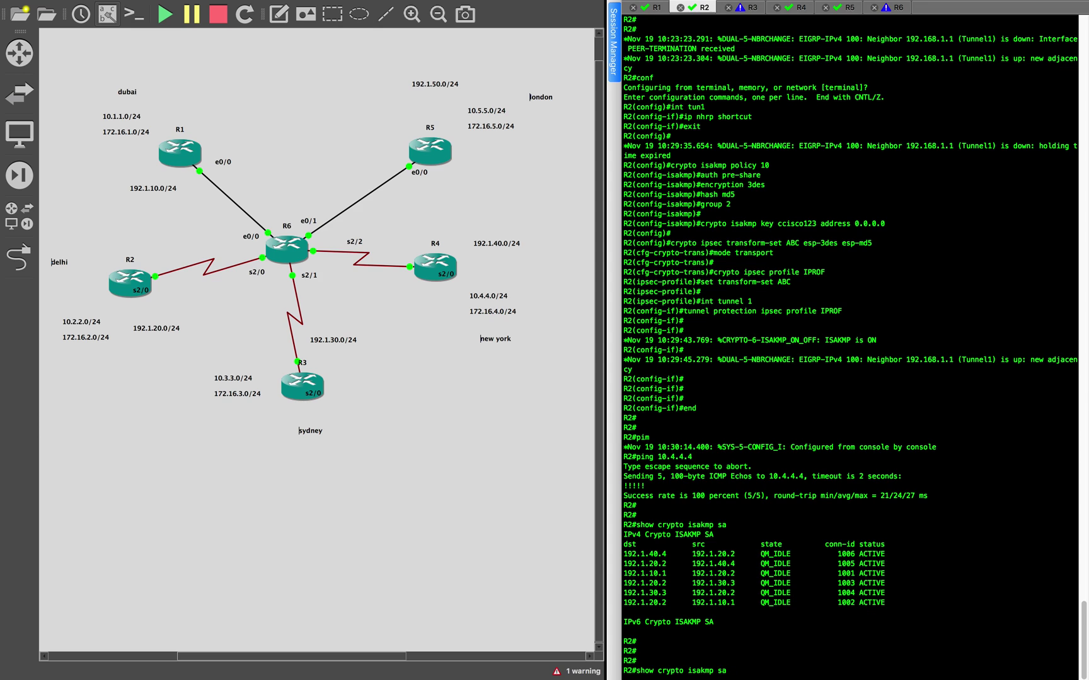
key("Left")
key("Left")
key("Left")
key("BackSpace")
key("BackSpace")
key("BackSpace")
type("psec")
key("Return")
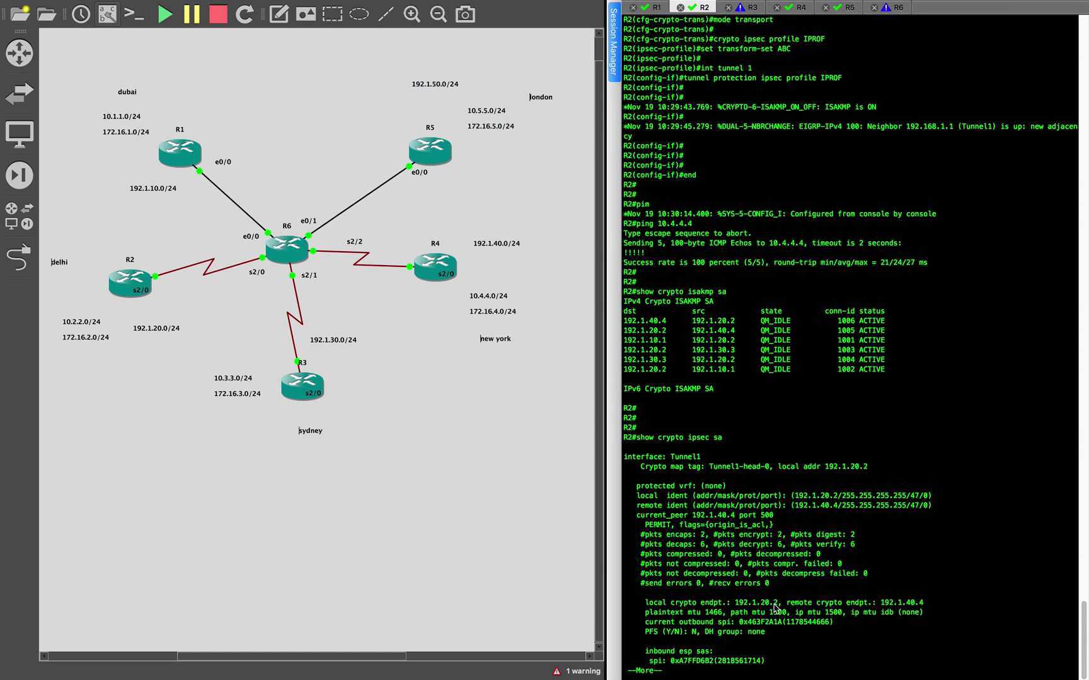
Examine the encapsulated and decapsulated packet counters for the Tunnel1 peer, and advance the output to the inbound ESP details.
left_click_drag(658, 535, 890, 593)
left_click(890, 612)
left_click_drag(637, 534, 878, 545)
left_click(850, 473)
key("Return")
key("Return")
key("Return")
key("Return")
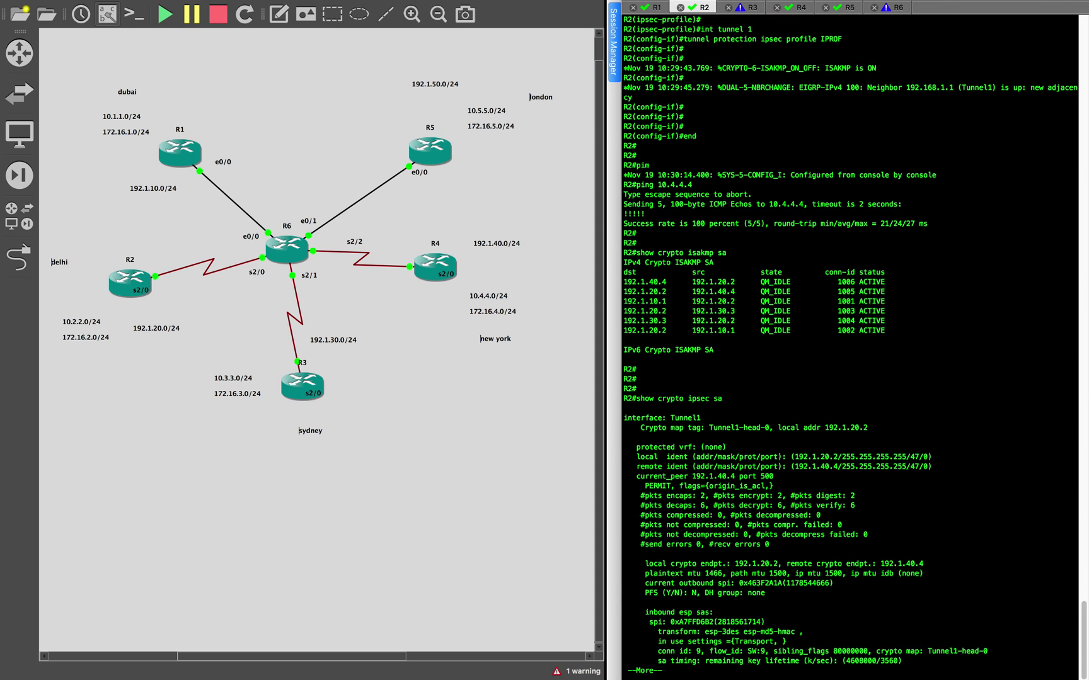